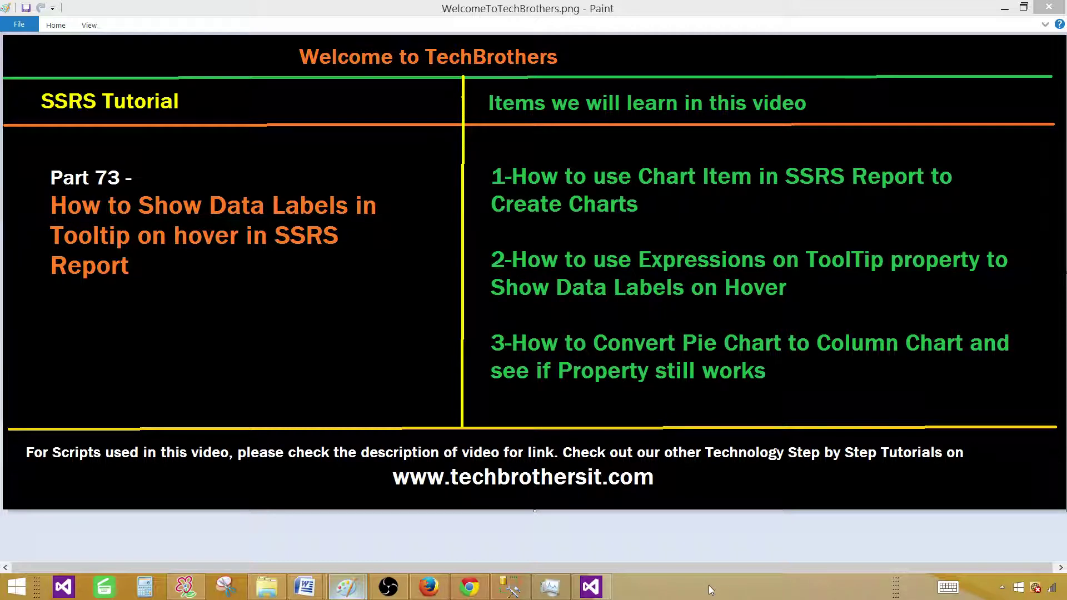
Leave the Paint title slide and bring the SQL Server Management Studio query window to the front
mouse_move(511, 586)
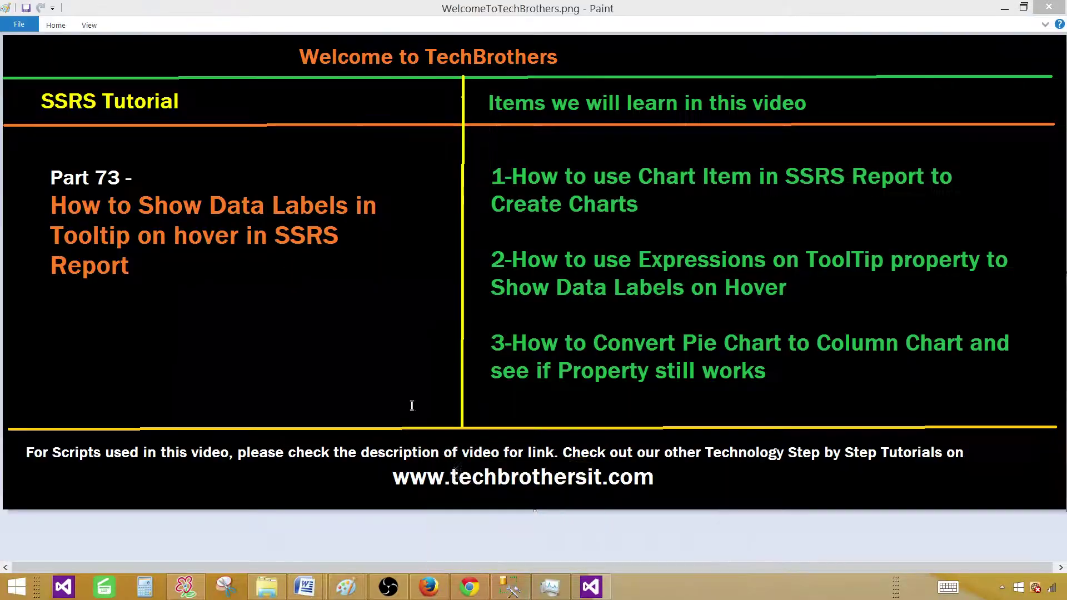
click(514, 588)
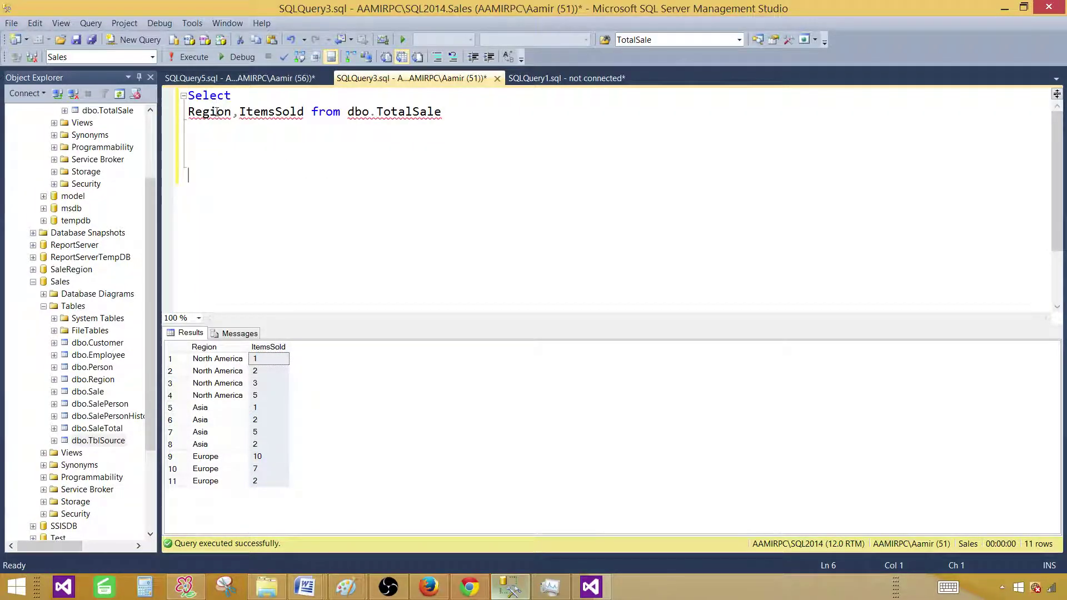
Copy the query selecting Region and ItemsSold from dbo.TotalSale in the SSMS editor
double_click(266, 114)
drag(447, 113, 188, 96)
right_click(201, 102)
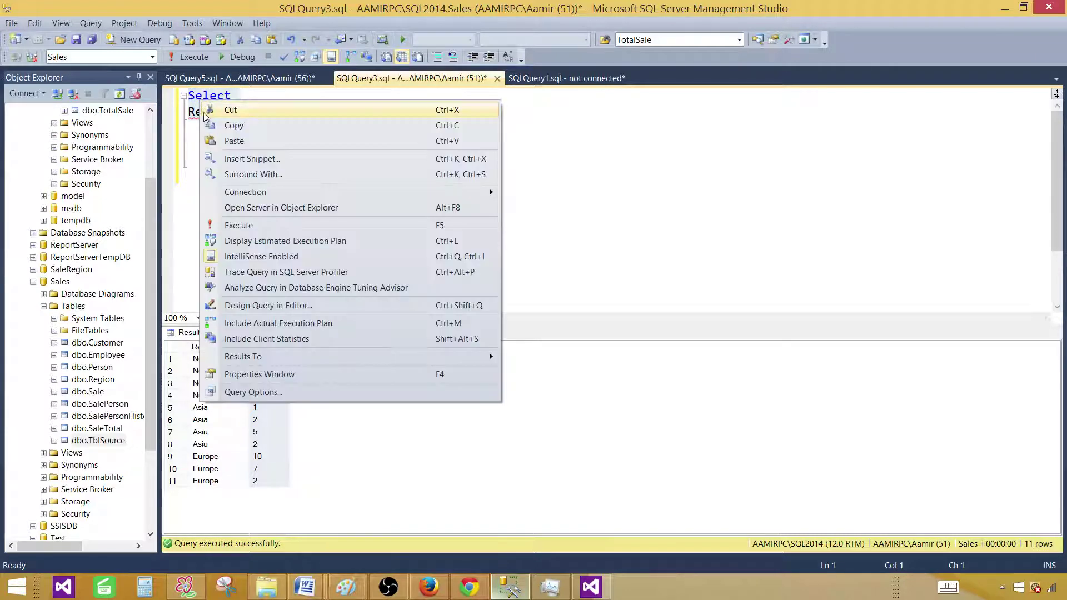
click(233, 126)
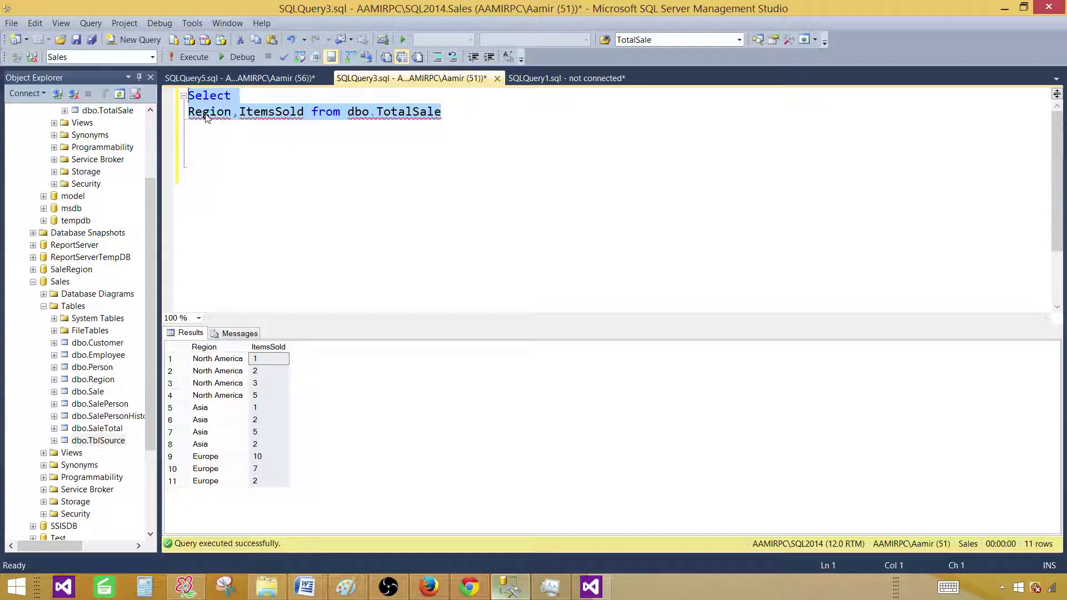
click(204, 113)
double_click(256, 116)
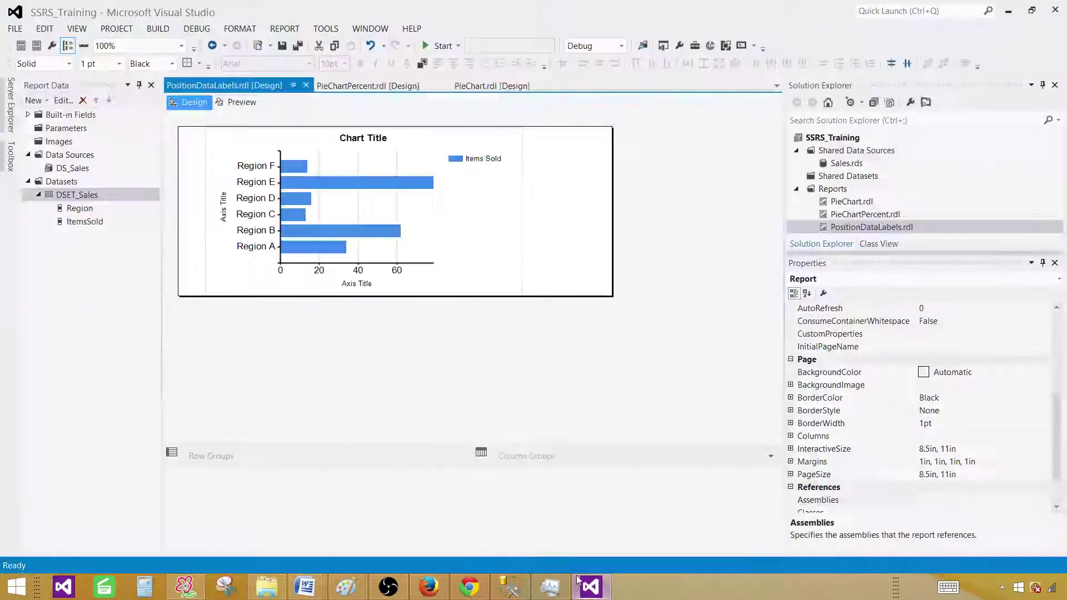
In Visual Studio, add a new Report item to the SSRS_Training Reports folder
click(591, 587)
click(845, 190)
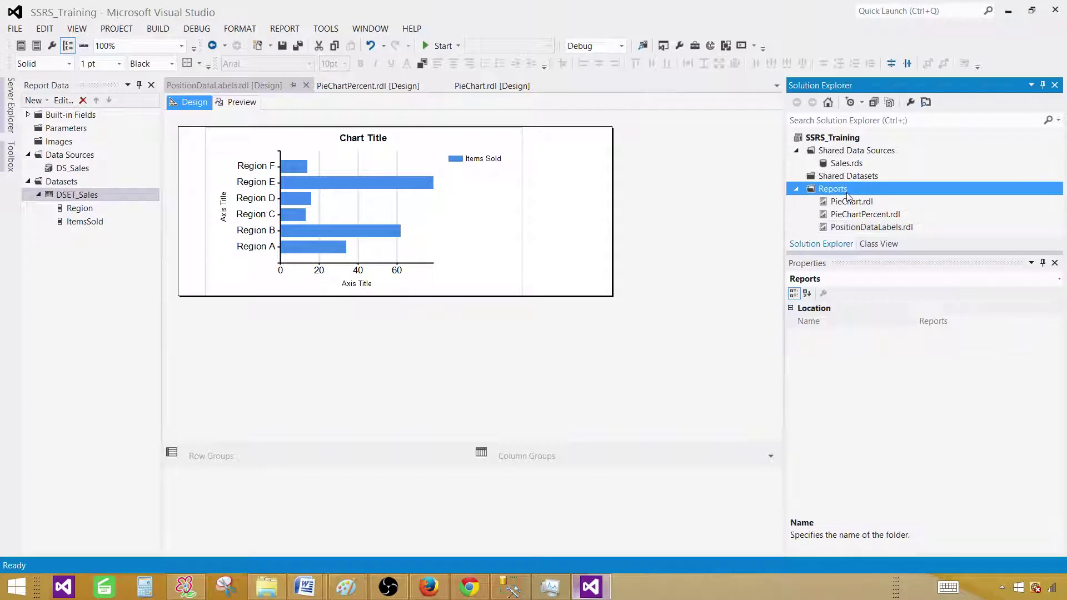
right_click(846, 190)
mouse_move(859, 216)
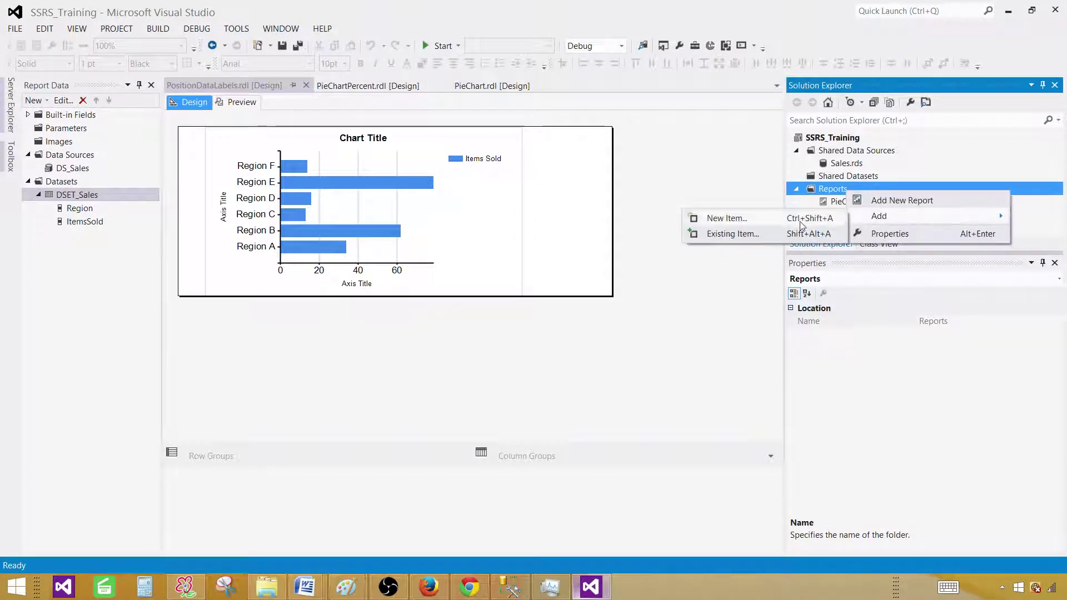
click(792, 219)
click(419, 146)
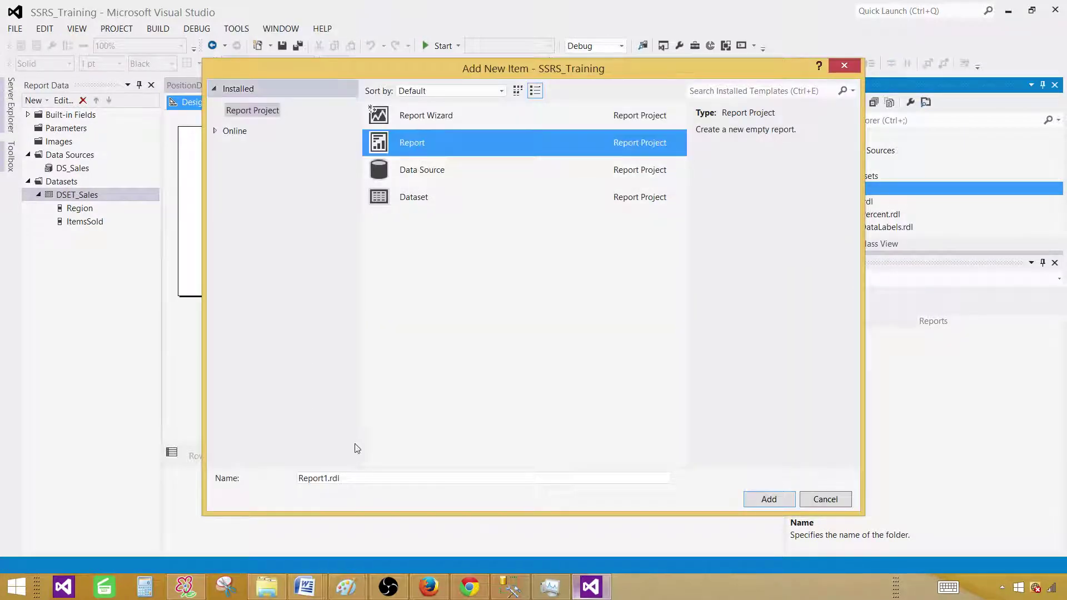
Name the new report ToolTipChart.rdl and create it
click(322, 479)
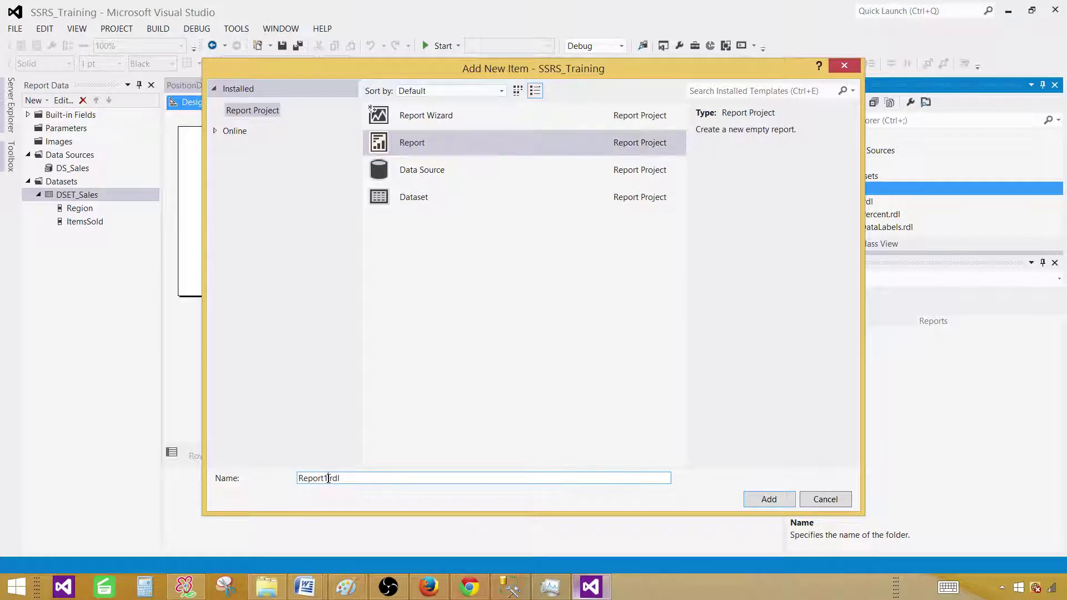
double_click(328, 479)
text(ToolTipChart)
key(BackSpace)
key(BackSpace)
key(BackSpace)
key(BackSpace)
text(hrt)
key(BackSpace)
key(BackSpace)
text(art)
click(768, 497)
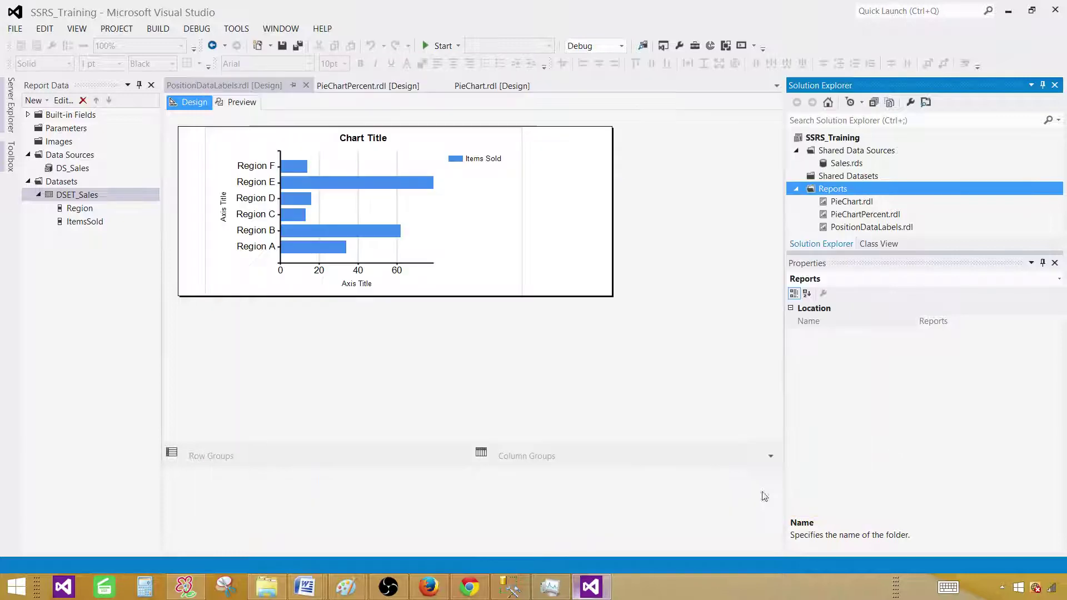
Add a report data source DS_Sales that uses the shared Sales data source reference
click(84, 156)
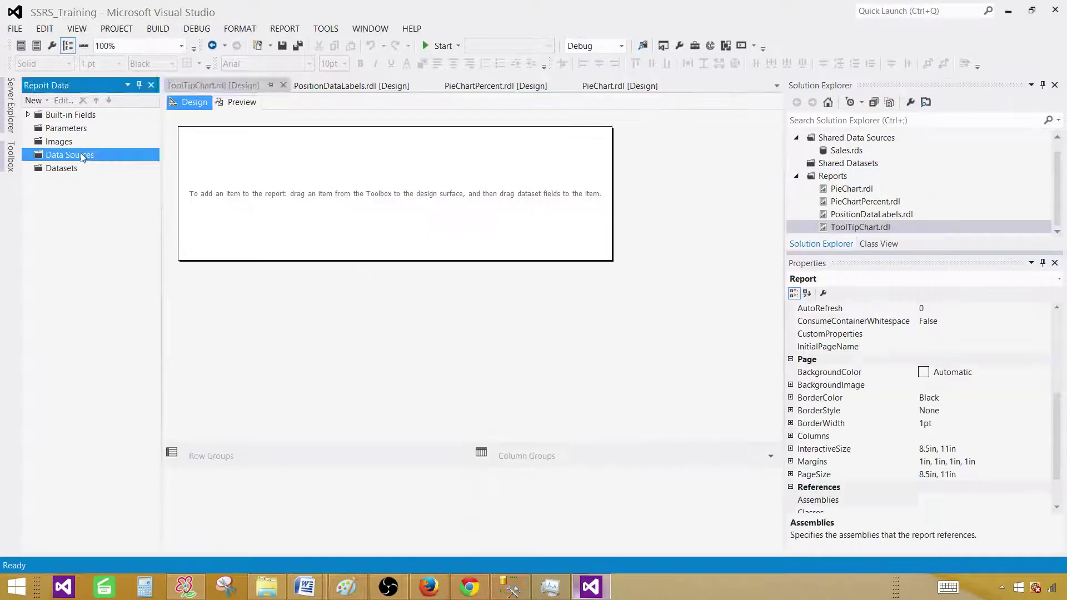
right_click(86, 157)
click(134, 163)
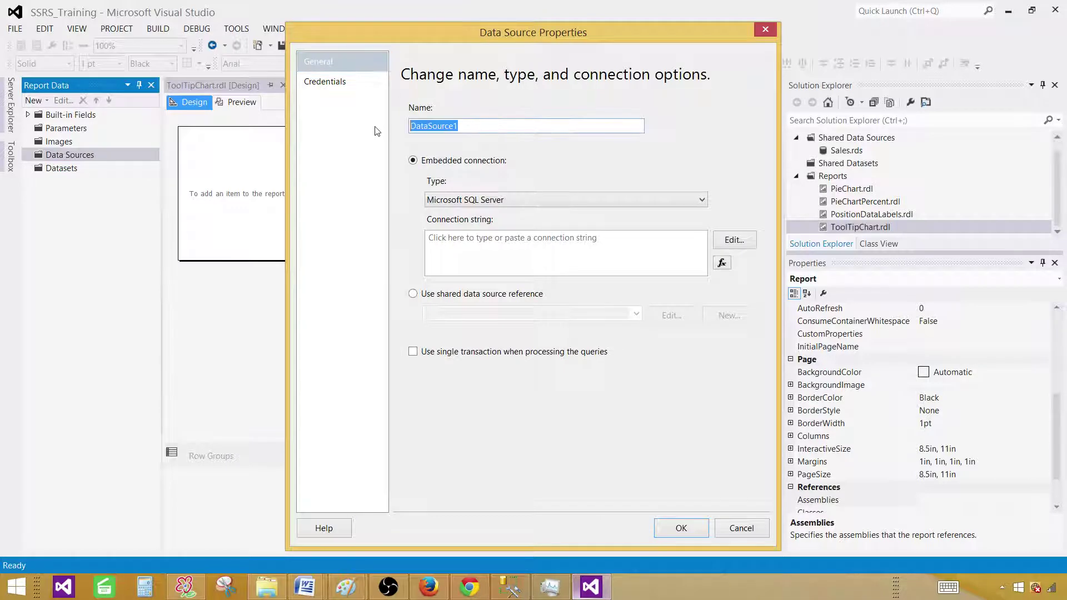
text(DS_Sales)
click(467, 294)
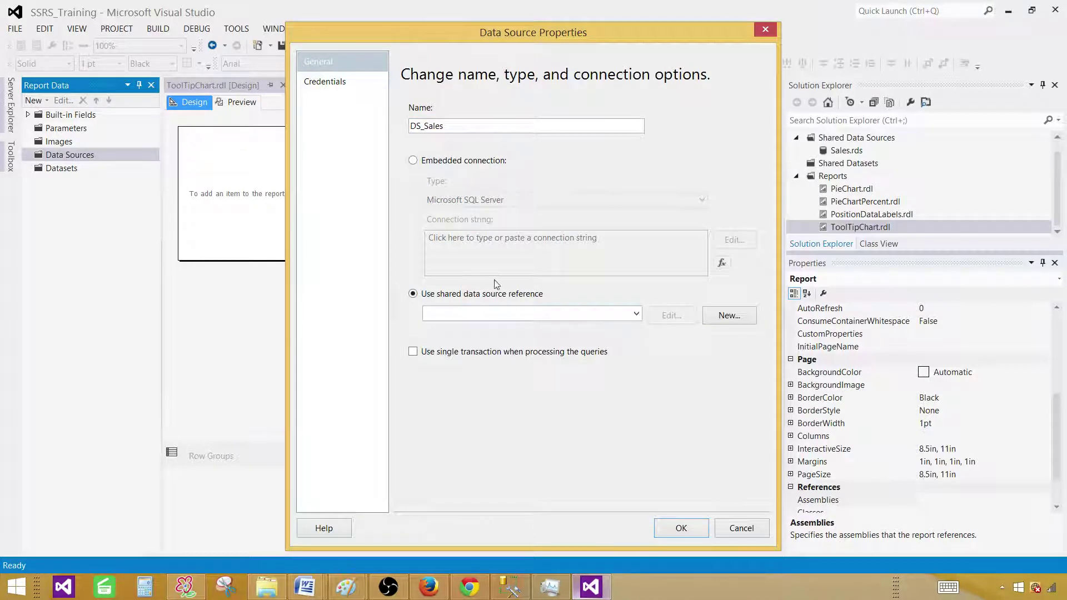
click(637, 315)
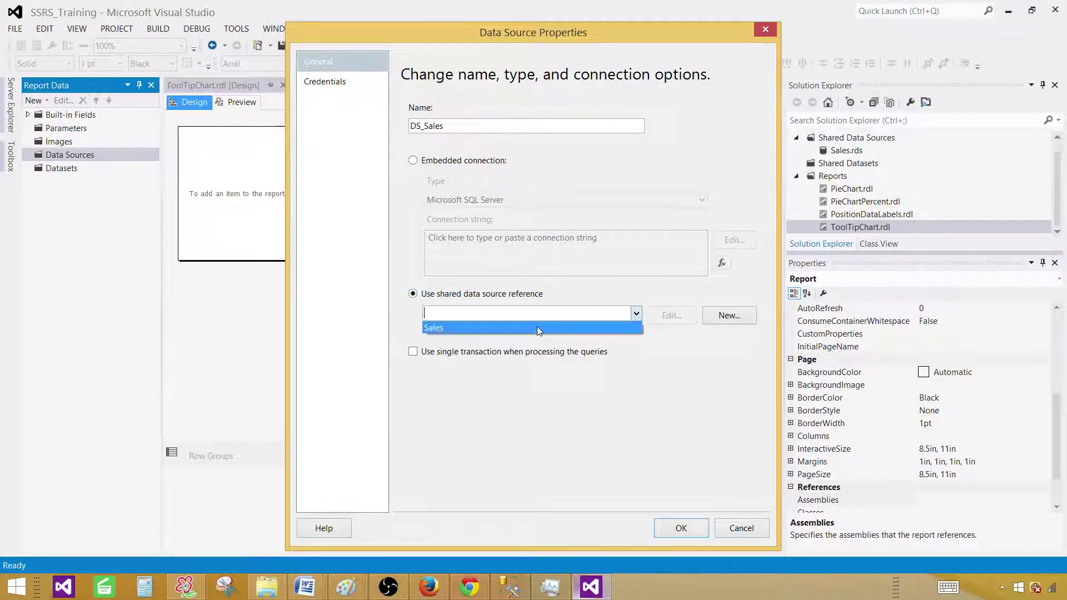
click(496, 328)
click(682, 528)
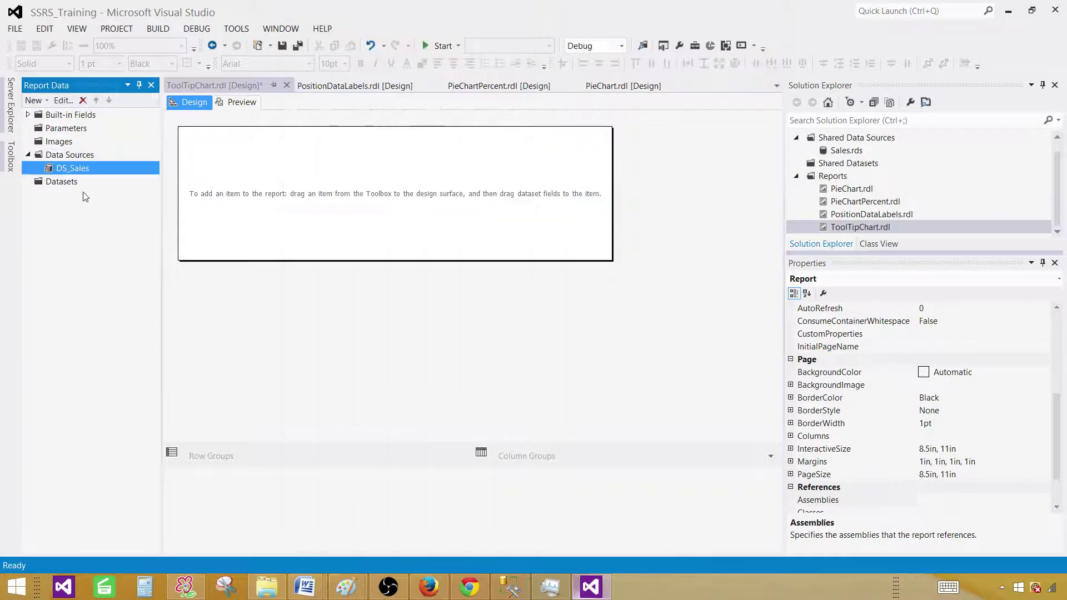
Create embedded dataset DSET_Sales on DS_Sales with the pasted Region/ItemsSold query
right_click(66, 183)
click(95, 193)
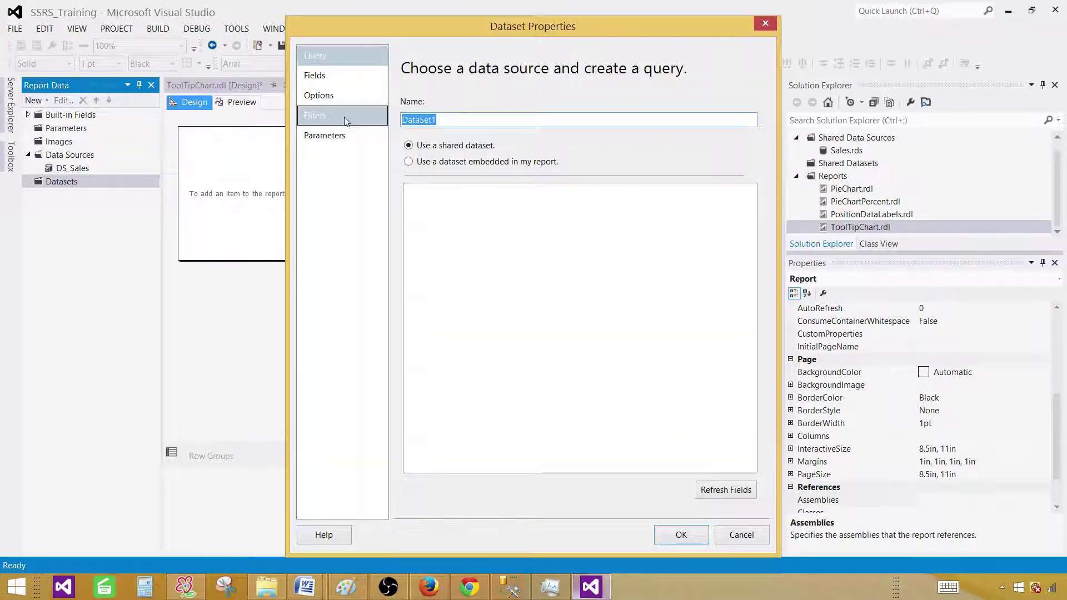
text(DSET_Sales)
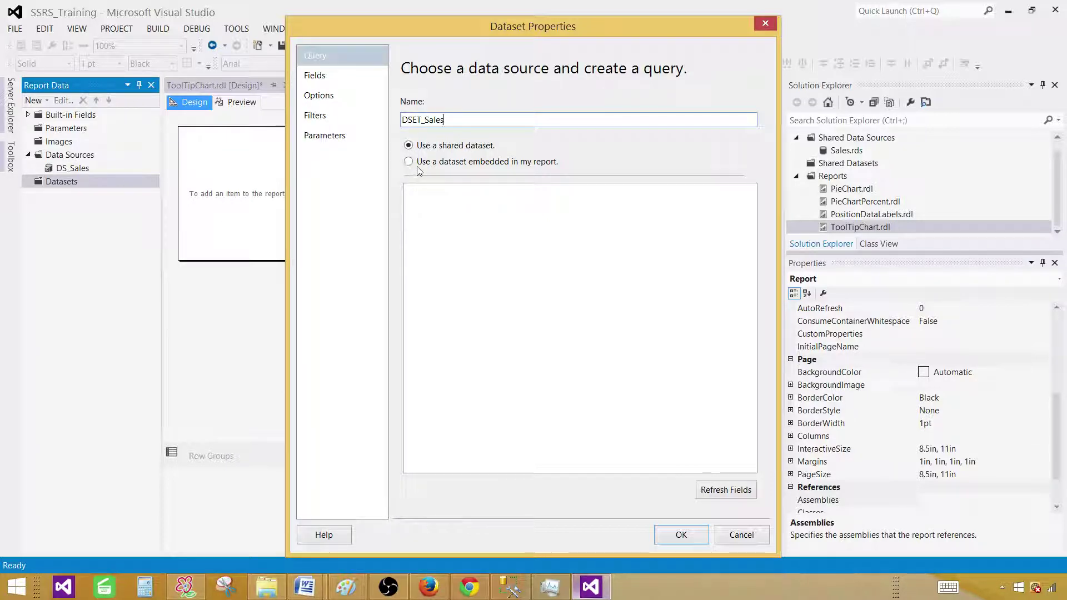
click(455, 165)
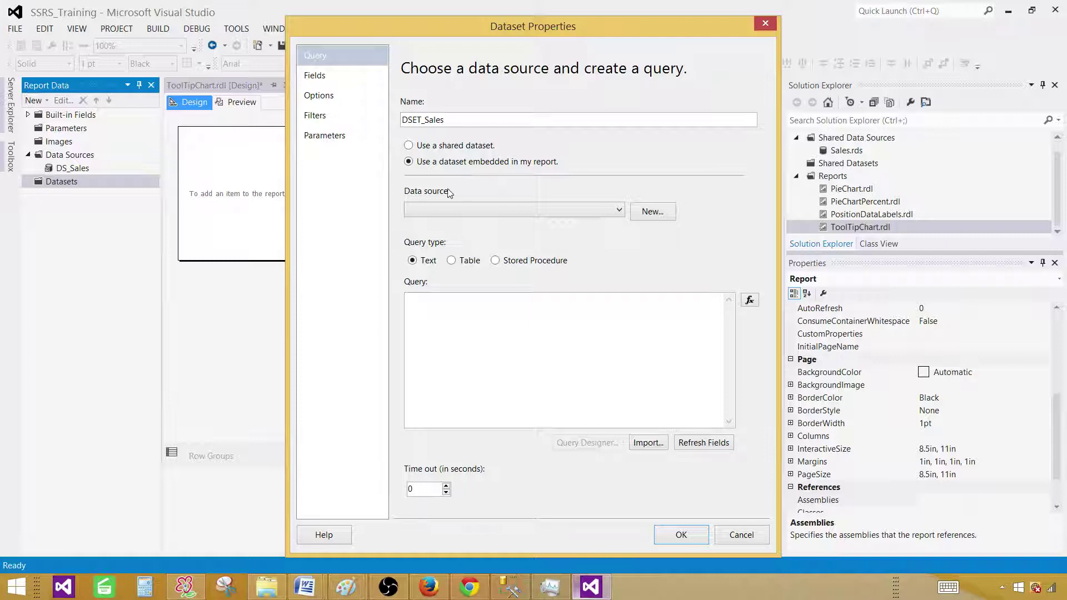
click(430, 209)
click(438, 223)
click(519, 334)
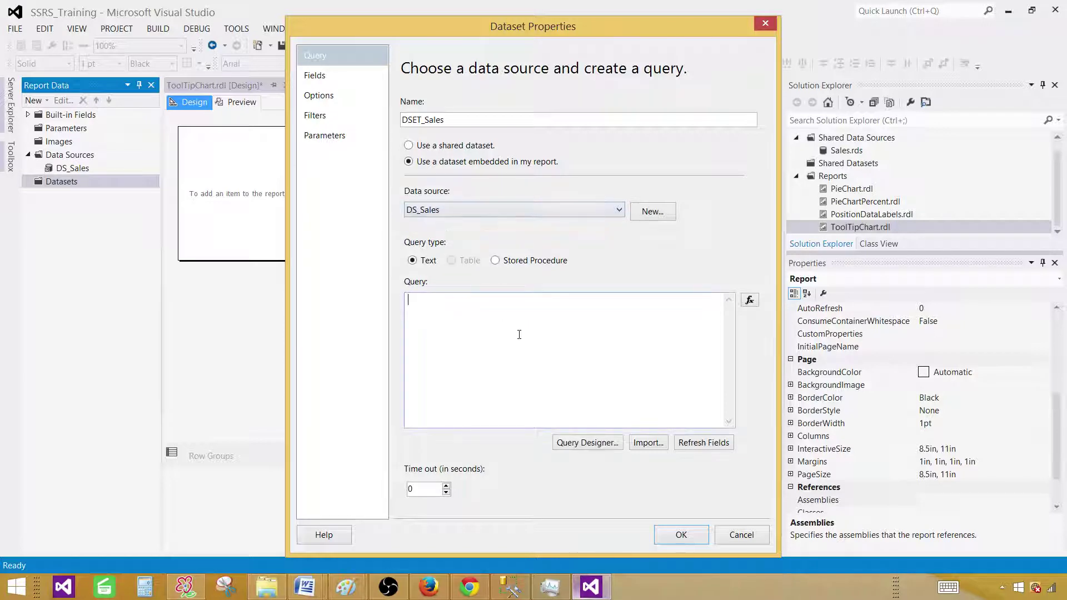
right_click(543, 330)
click(468, 381)
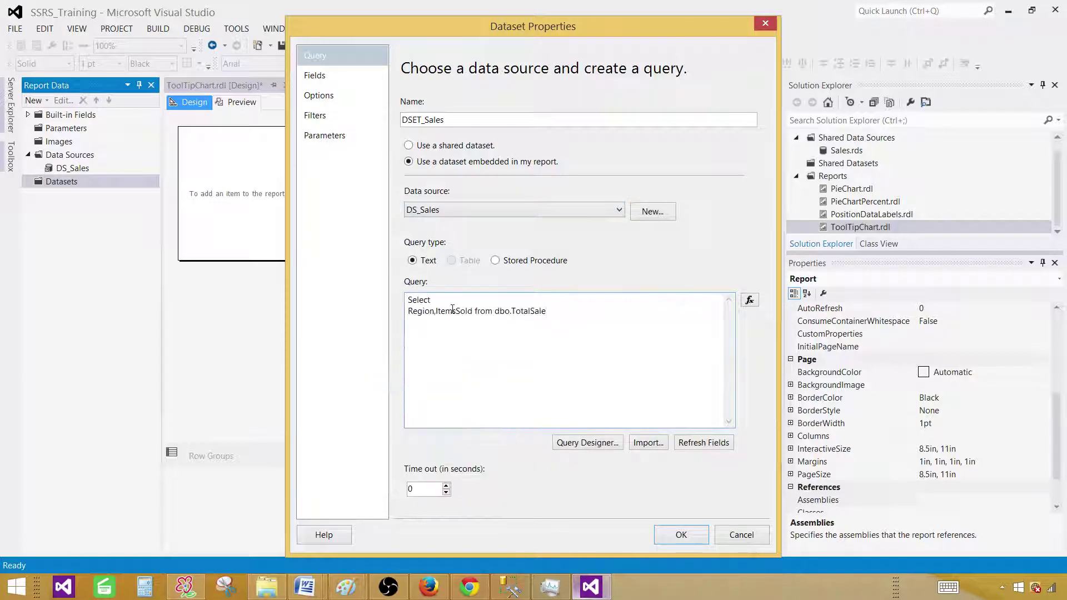
click(674, 536)
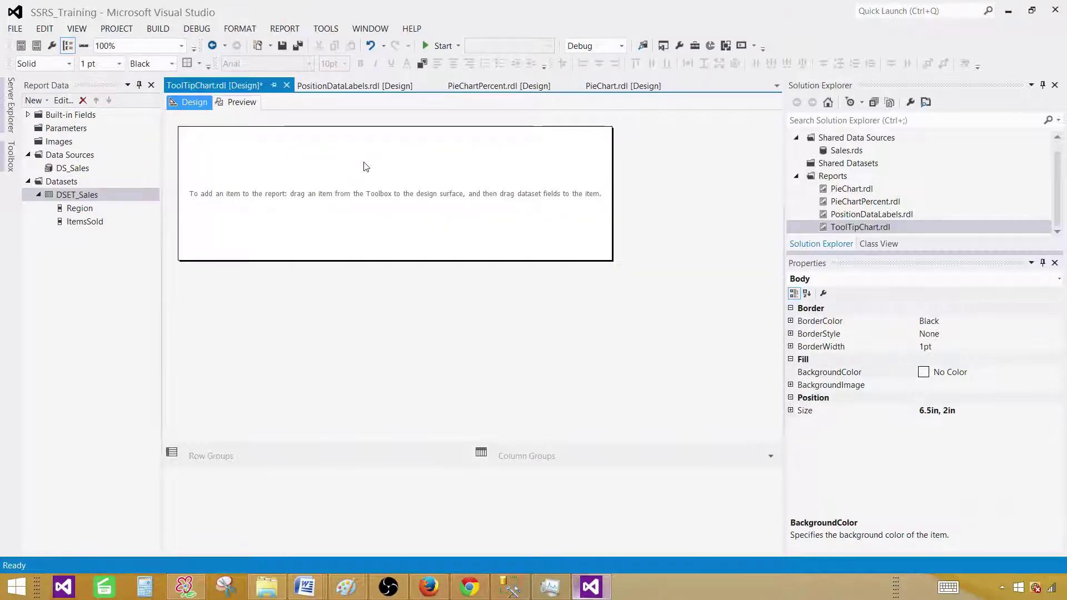
Insert a plain column chart, move it to the body's upper left and enlarge it
right_click(363, 163)
mouse_move(399, 210)
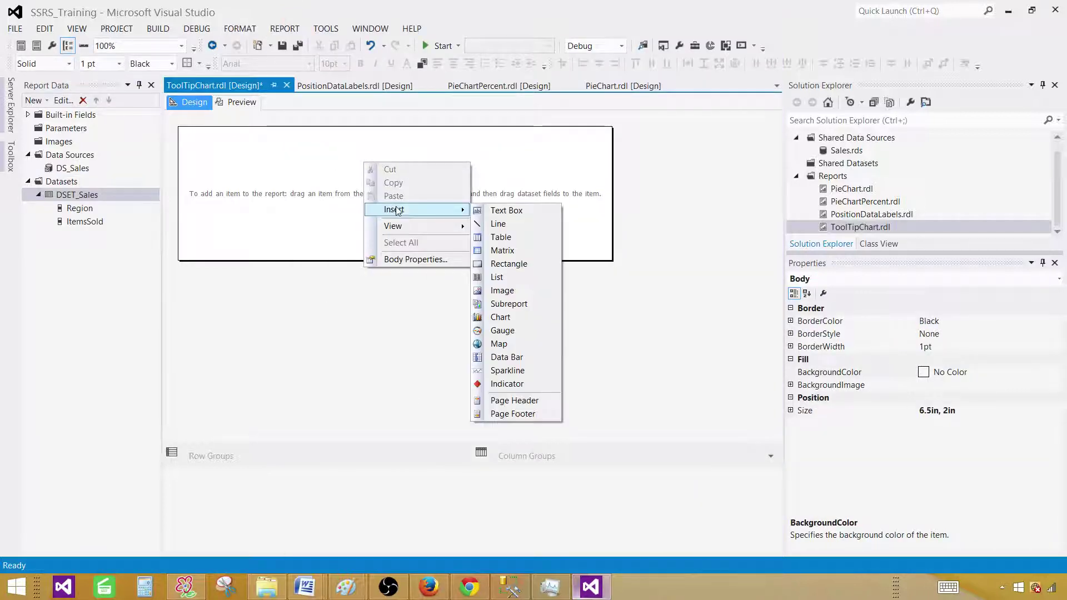
click(520, 318)
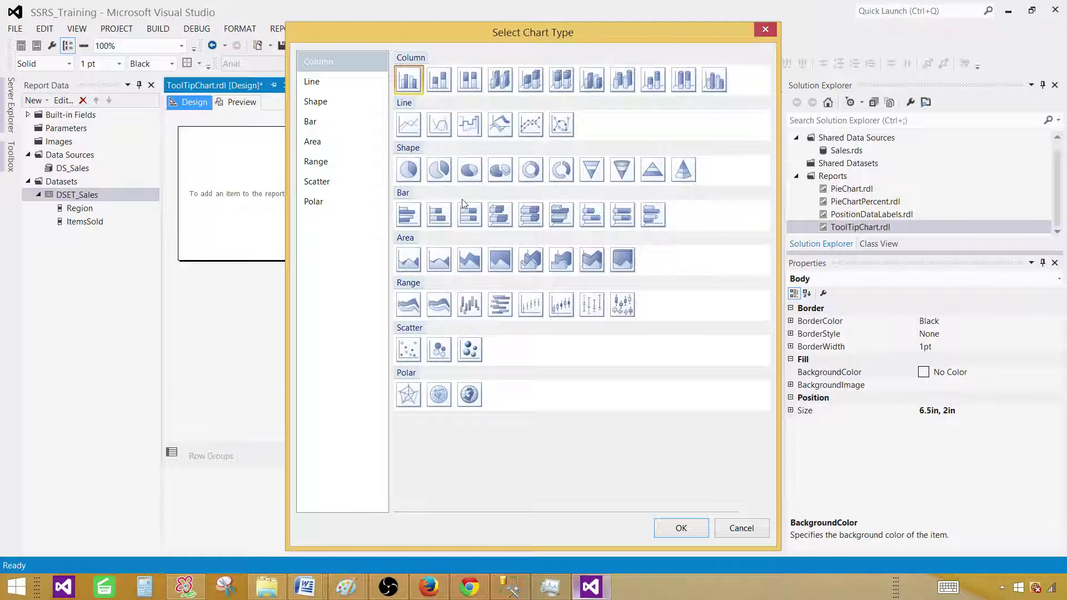
click(677, 528)
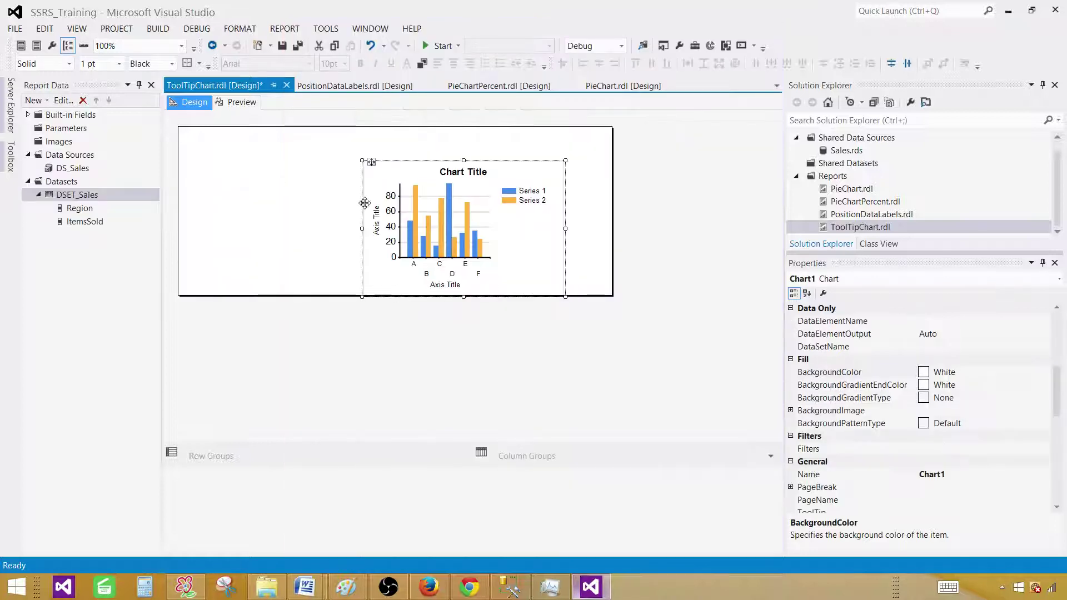
drag(372, 162, 231, 138)
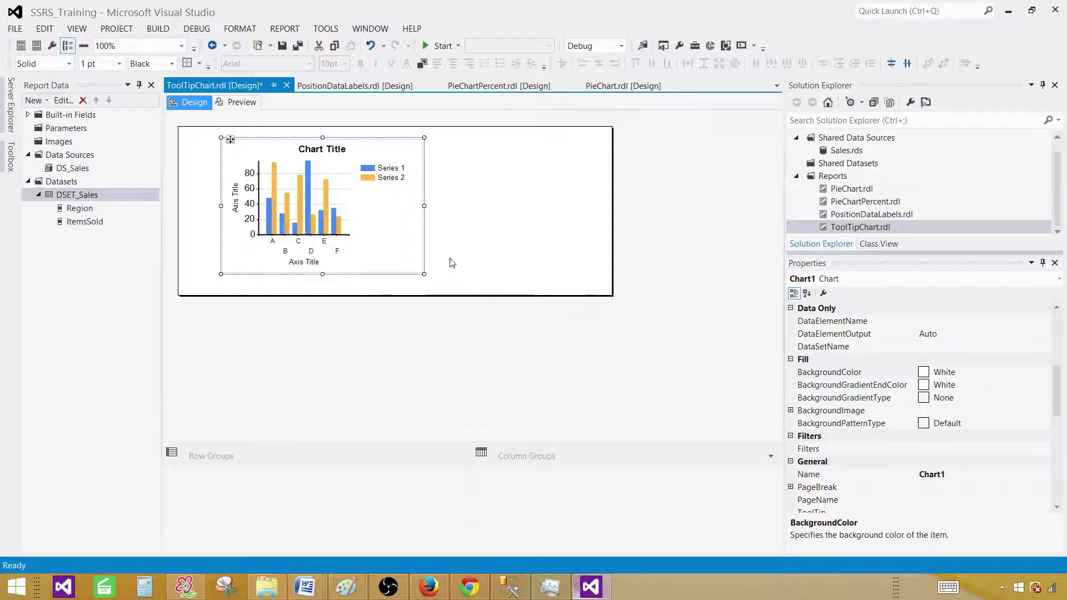
drag(424, 274, 499, 288)
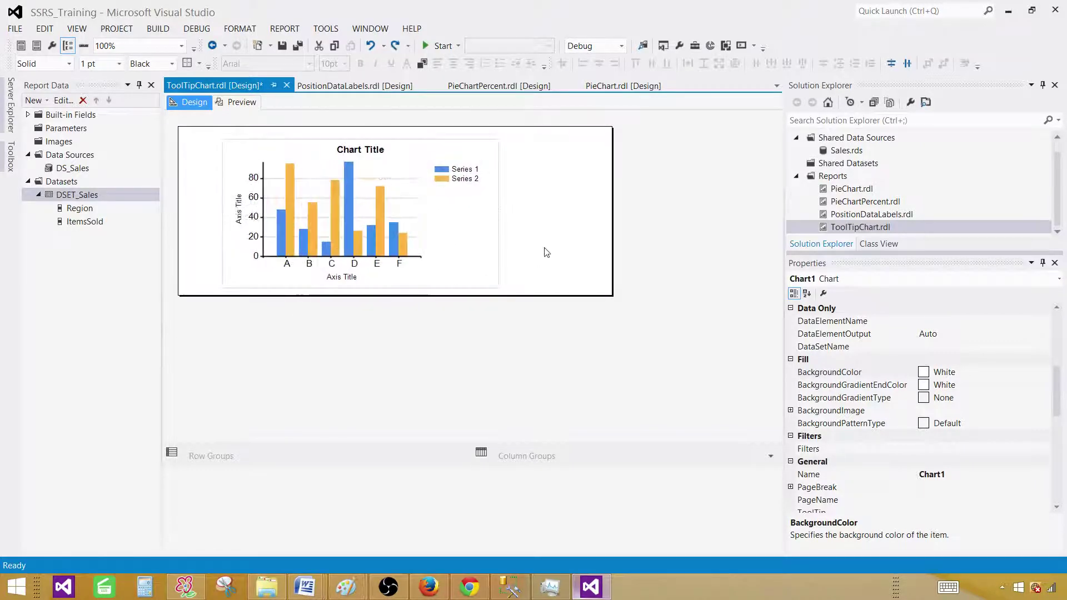
Use Sum(ItemsSold) as the chart values and Region as the category group
click(484, 228)
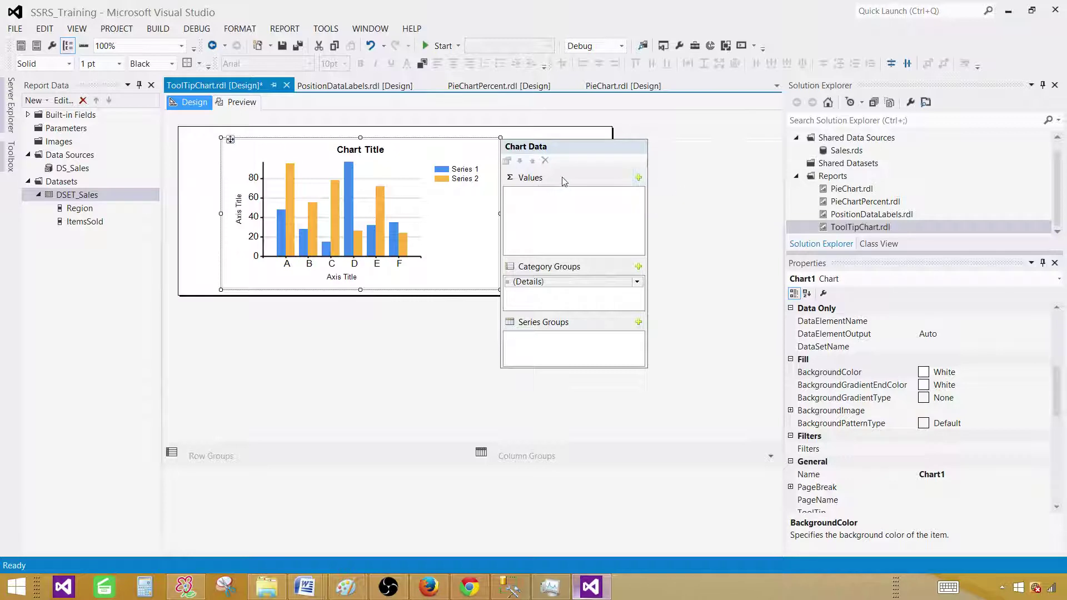
click(638, 178)
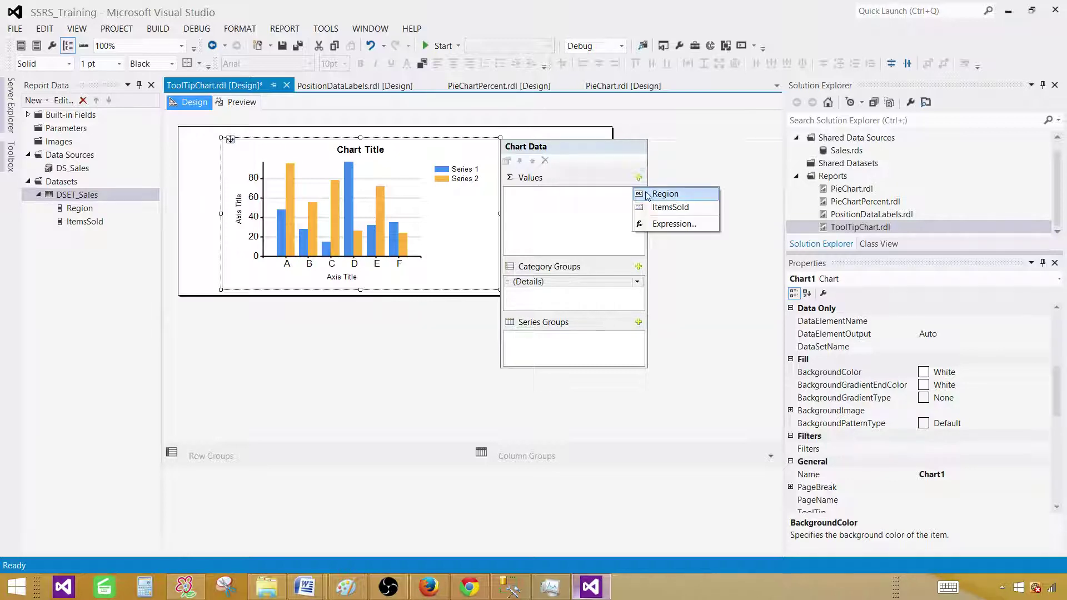
click(670, 208)
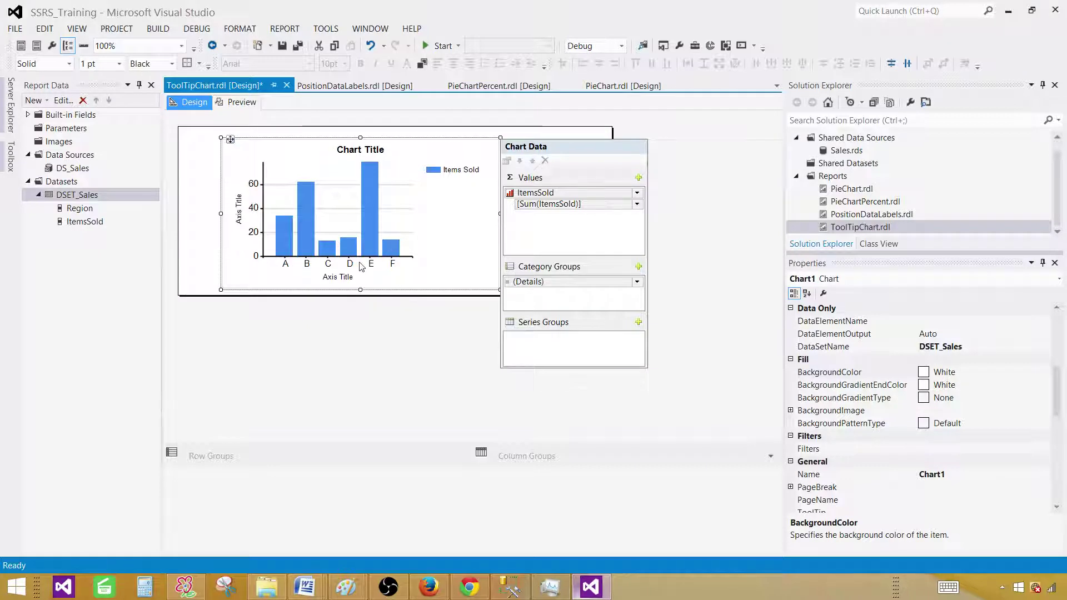
click(638, 282)
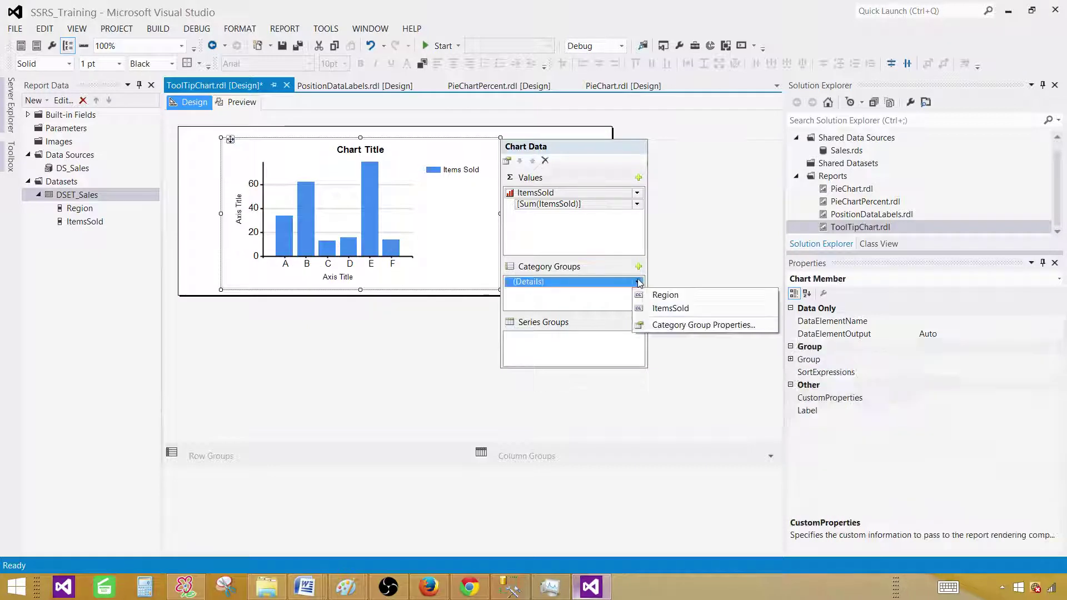
click(645, 295)
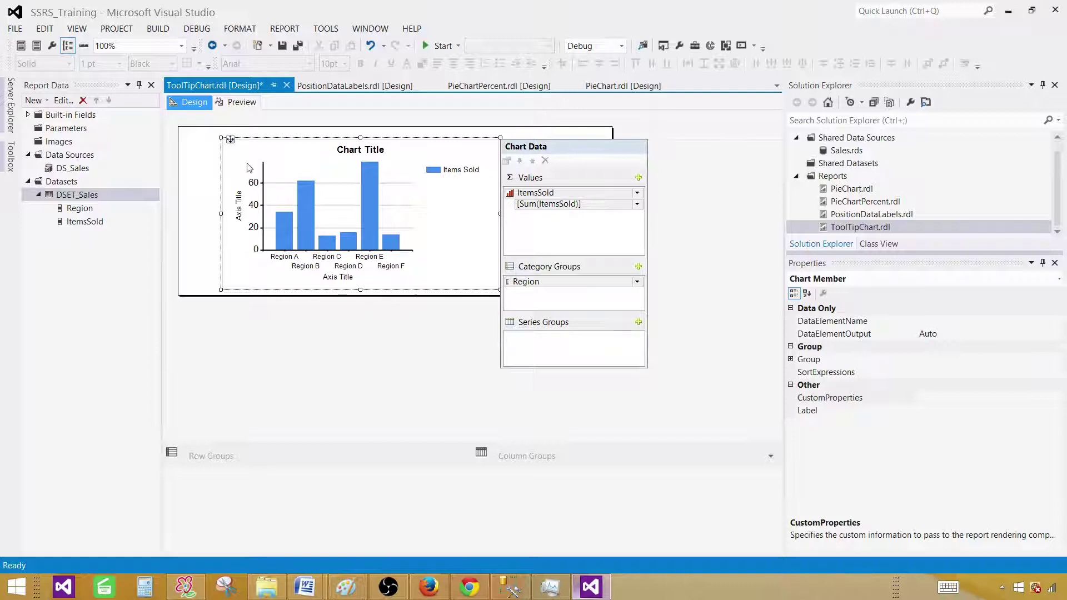
Preview the Items Sold columns for Asia, Europe and North America, then return to Design
click(233, 105)
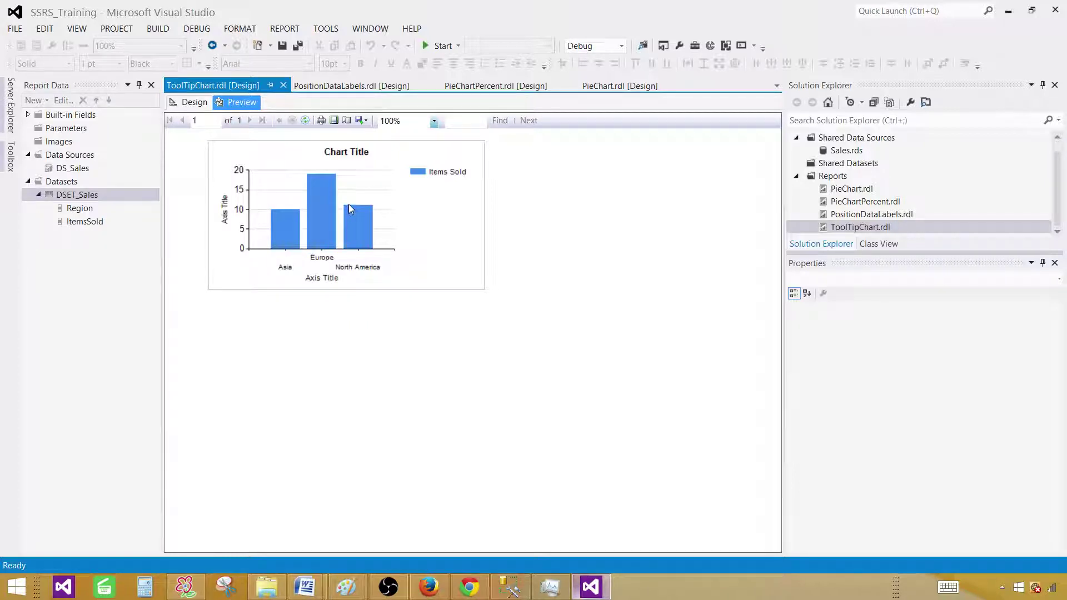
click(192, 102)
click(307, 187)
Show data labels on the Items Sold series and preview values 10, 19 and 11
right_click(310, 199)
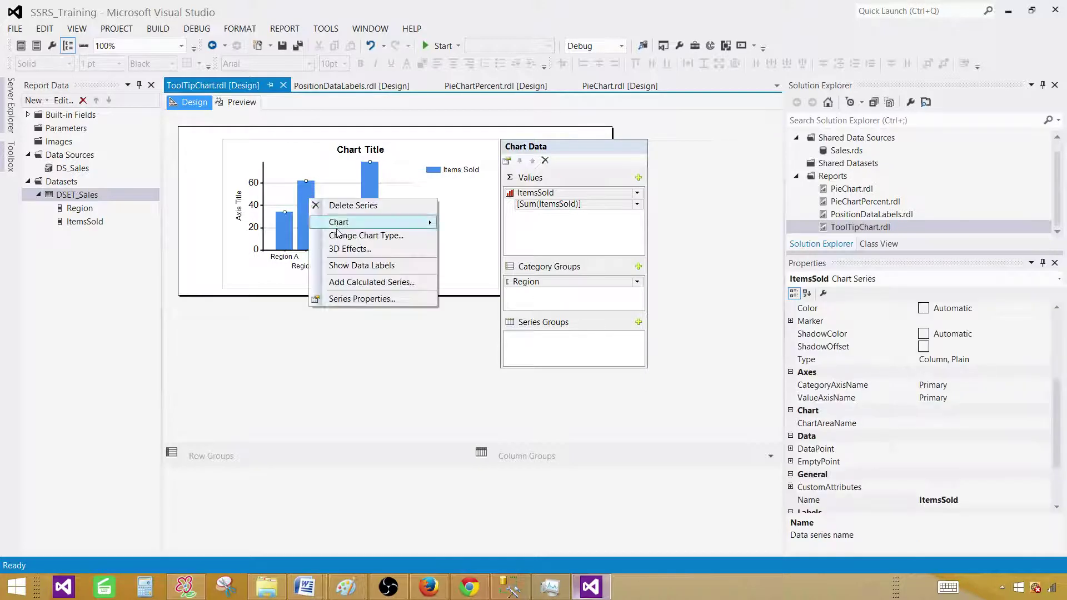
click(359, 267)
click(240, 102)
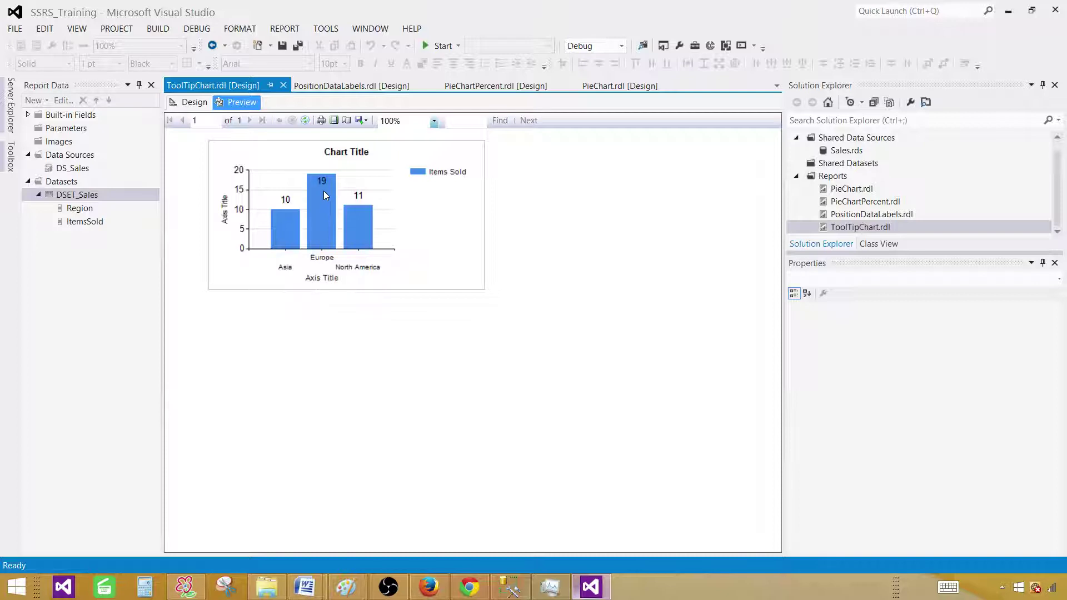
click(196, 104)
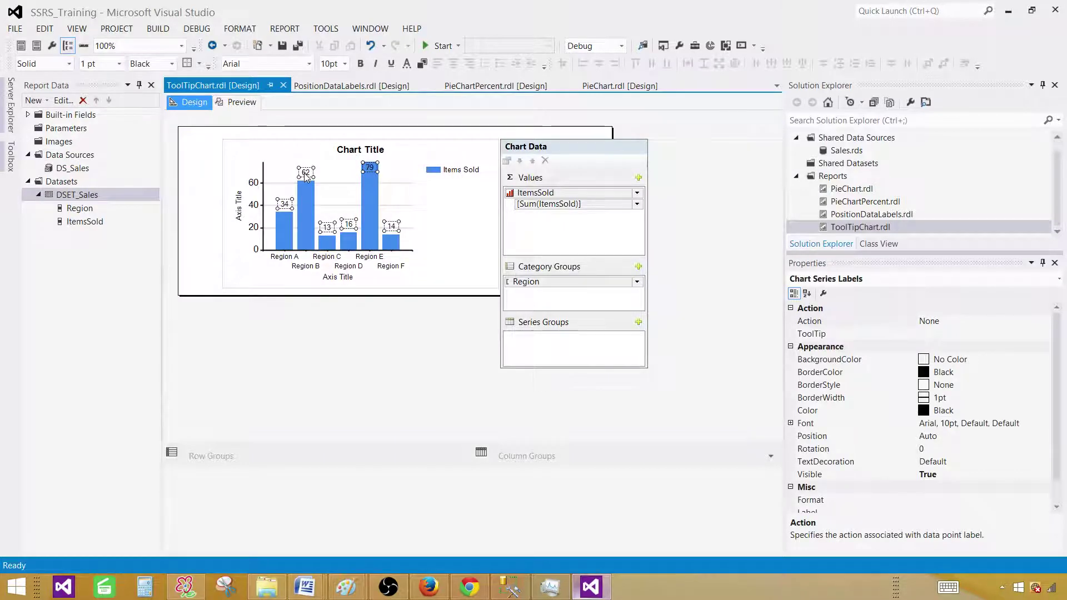
Delete the data labels and reselect the Items Sold series
key(Delete)
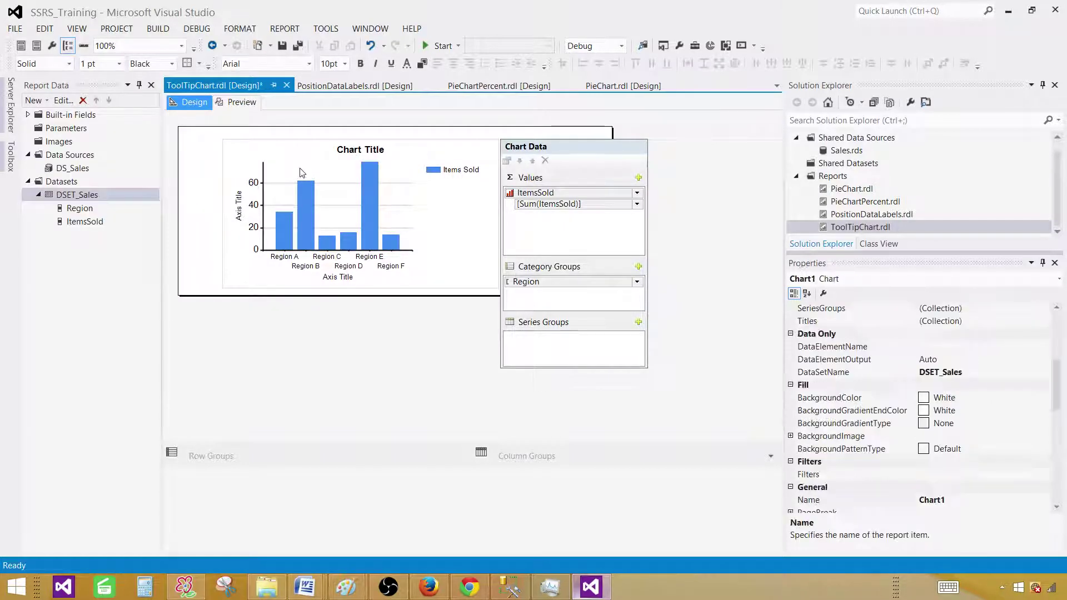
click(309, 199)
click(426, 222)
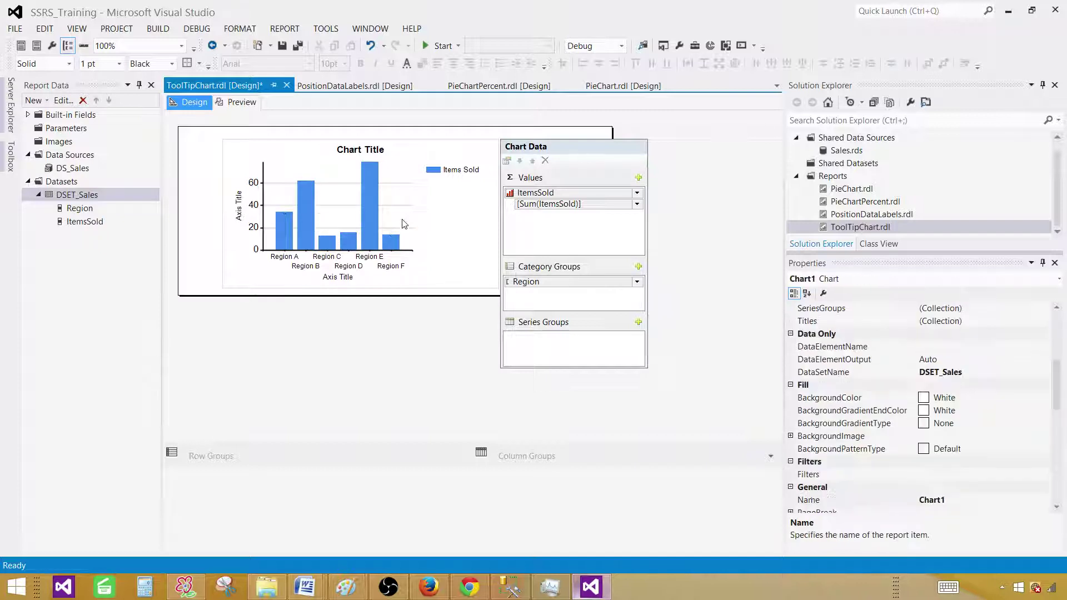
right_click(308, 209)
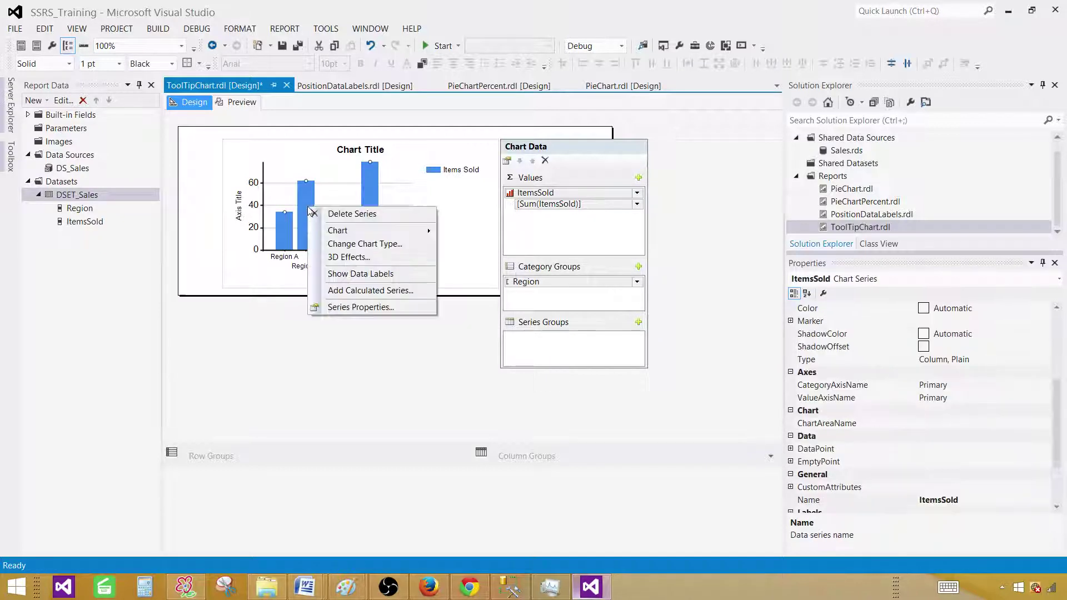
In Series Properties, set the Items Sold tooltip expression to =Fields!ItemsSold.Value
click(348, 308)
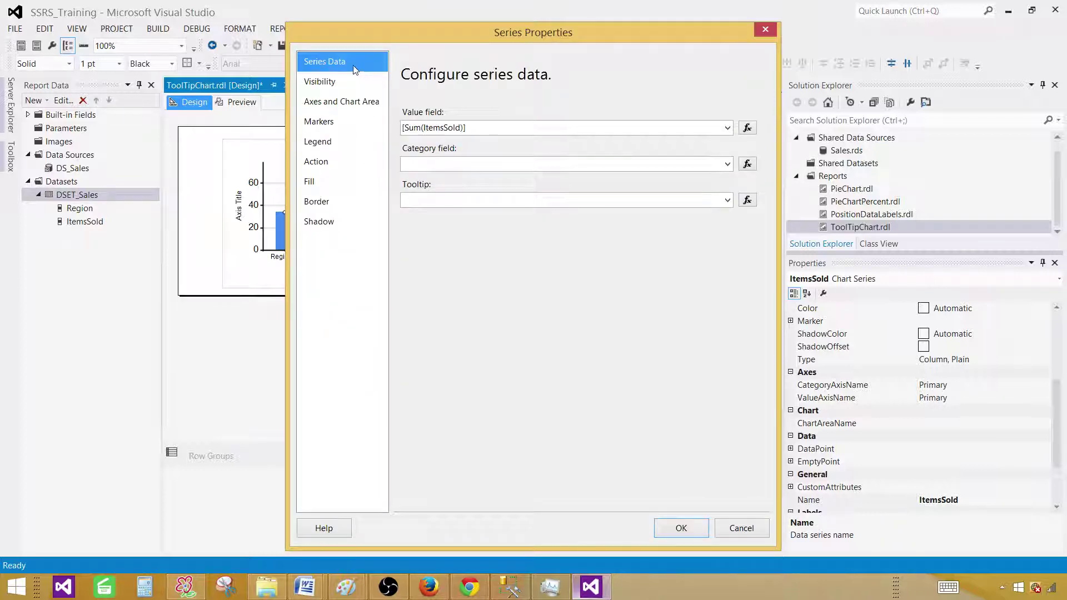
click(747, 201)
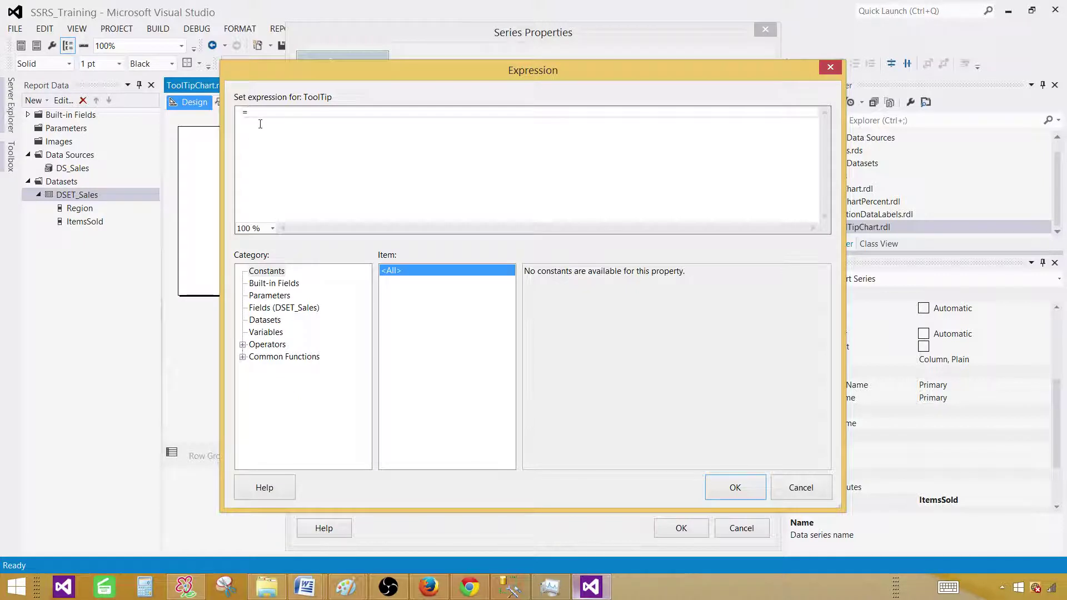
click(313, 309)
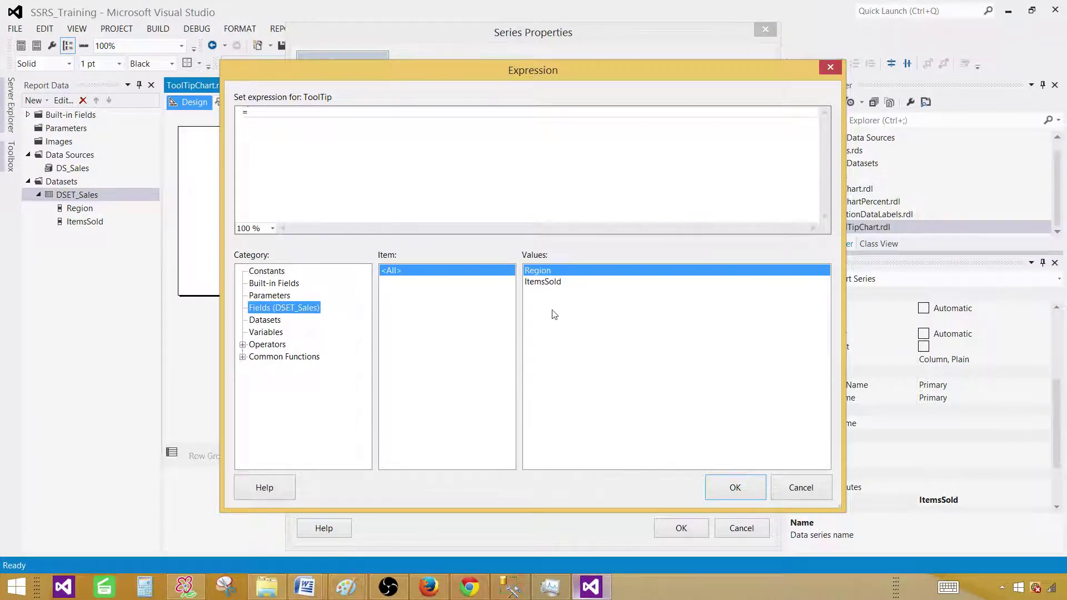
double_click(538, 282)
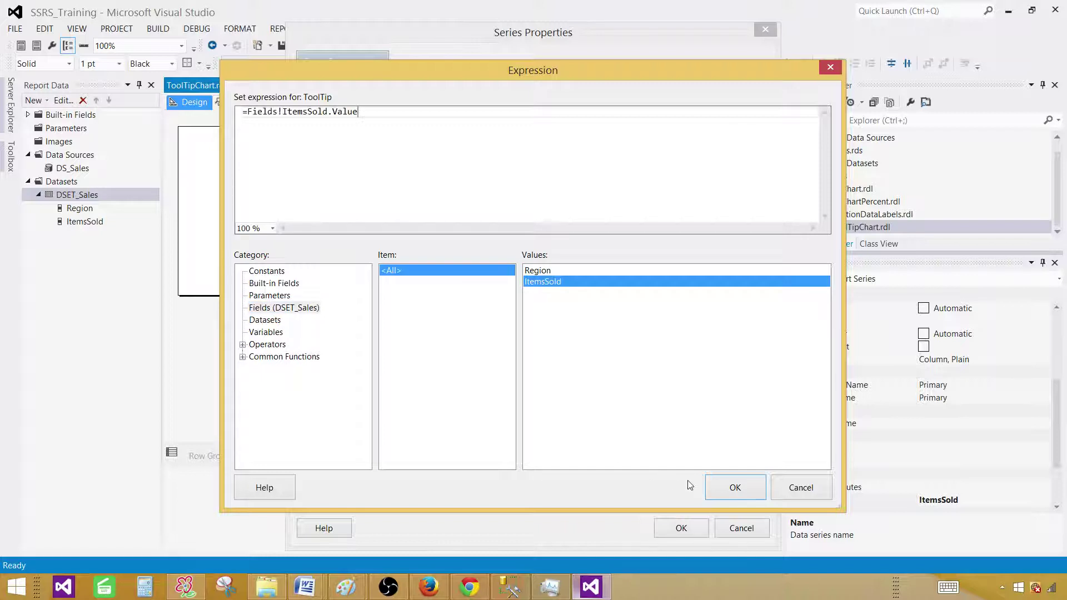
click(716, 488)
click(681, 527)
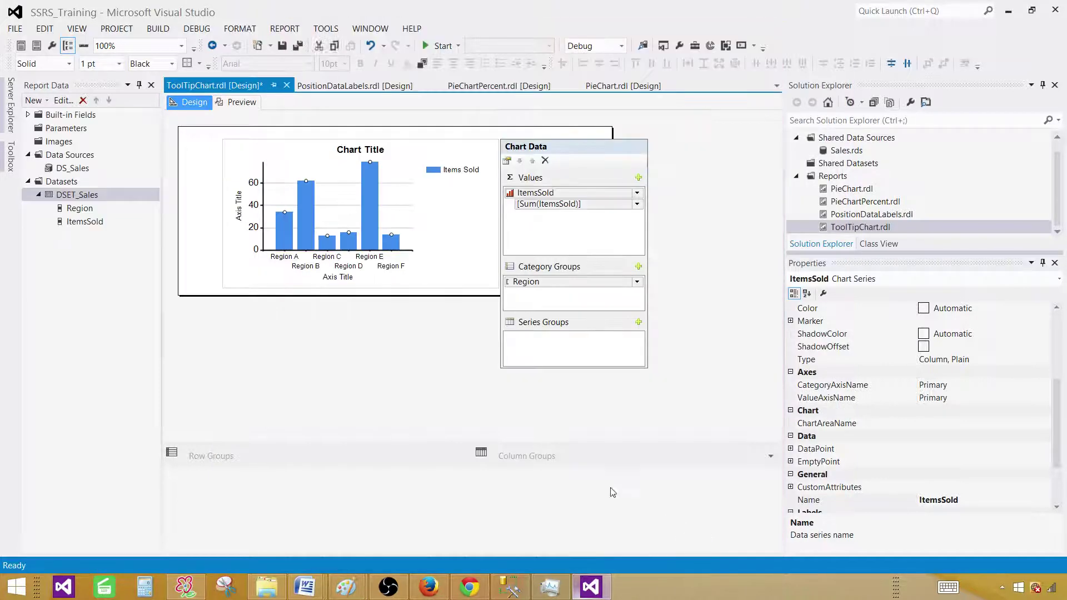
click(238, 103)
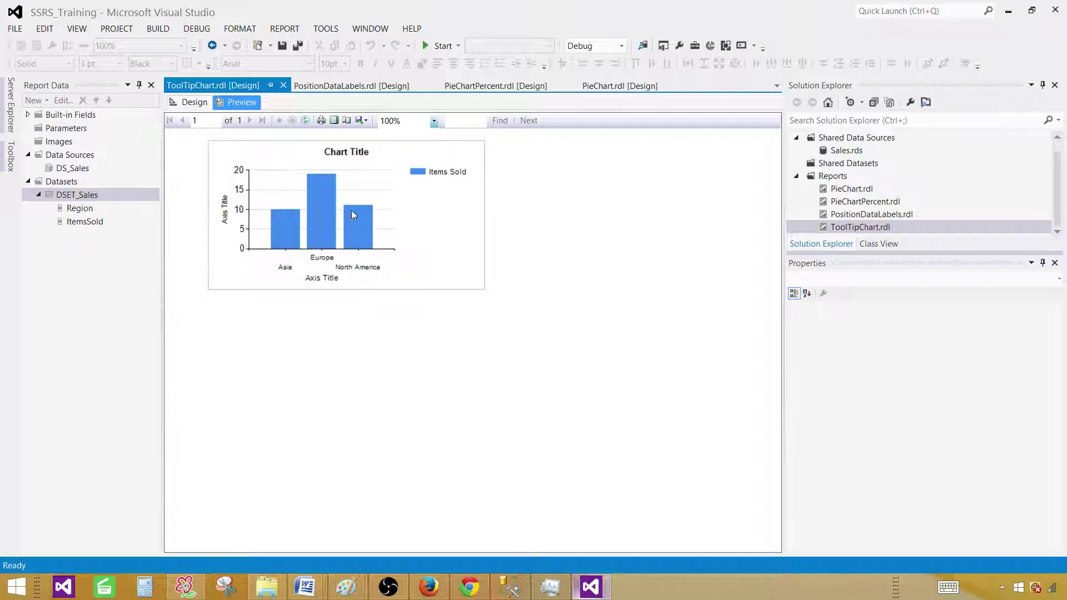
click(203, 106)
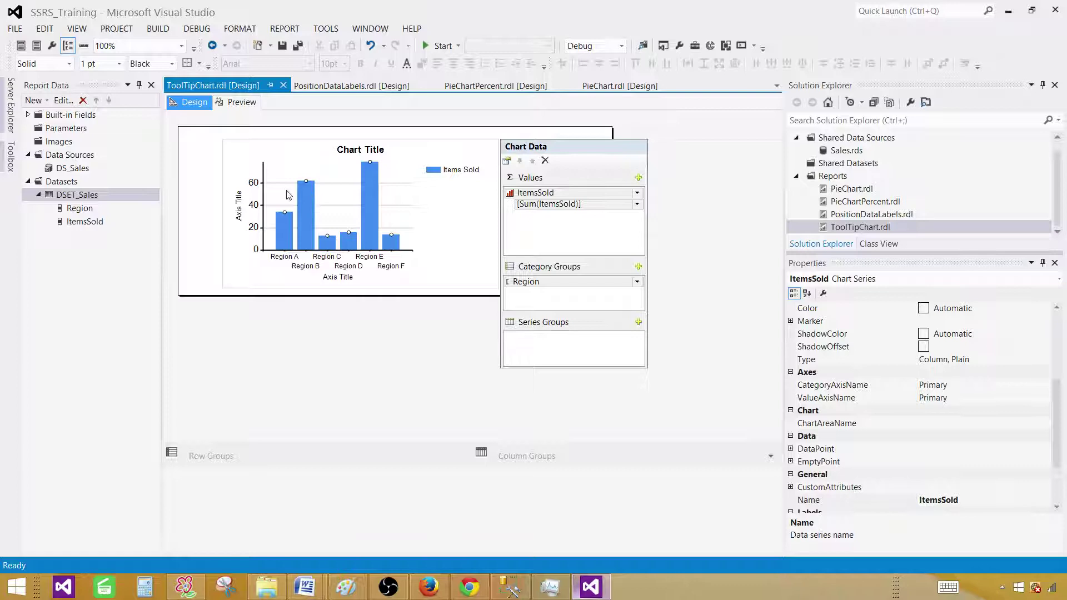
Change the Items Sold series tooltip to =Sum(Fields!ItemsSold.Value) and preview the report
right_click(305, 193)
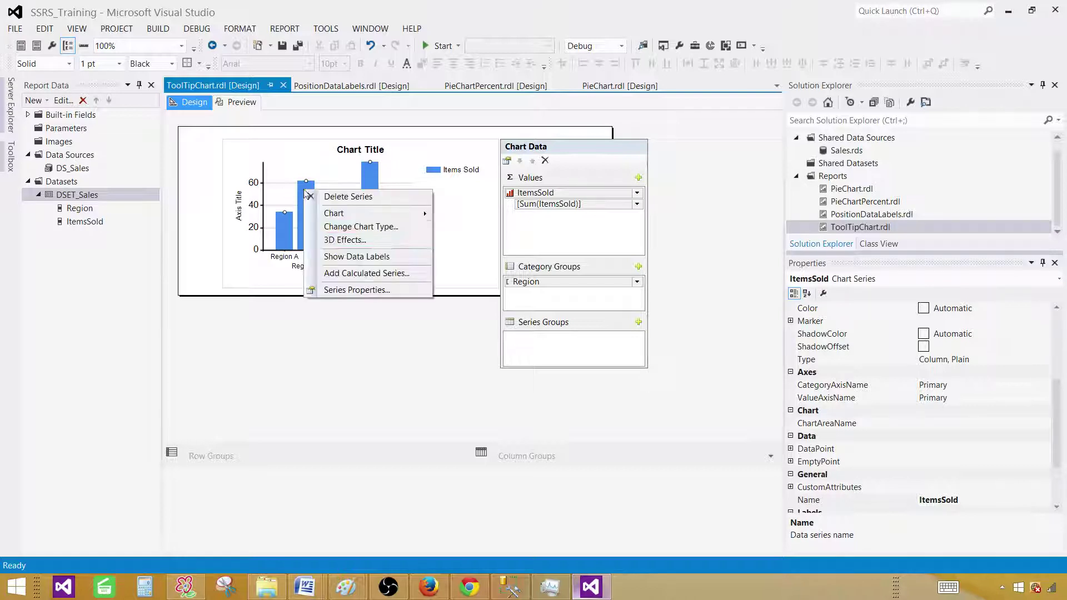
click(338, 294)
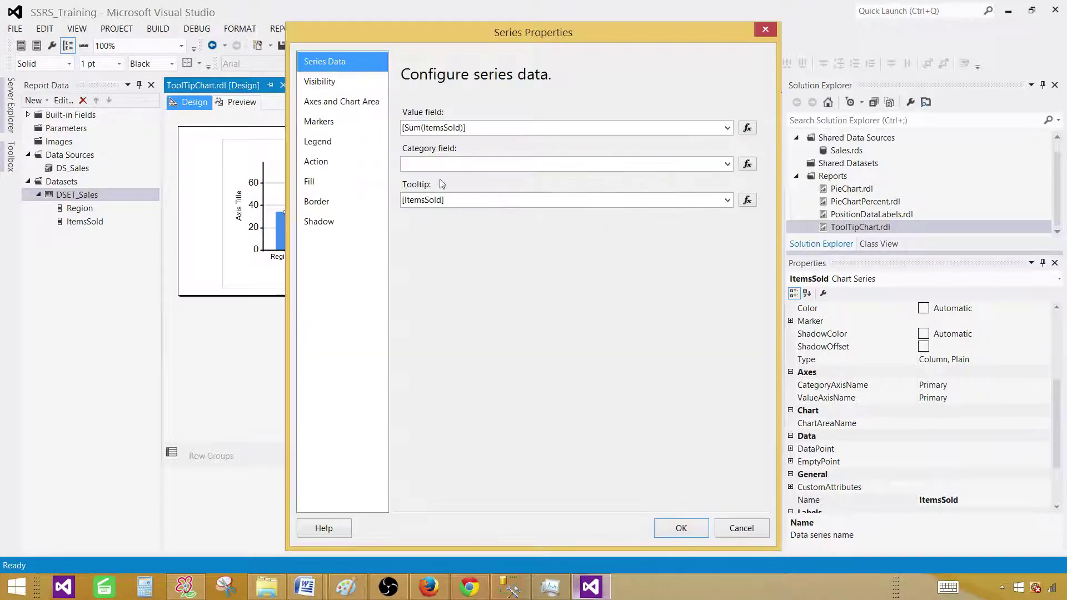
click(747, 200)
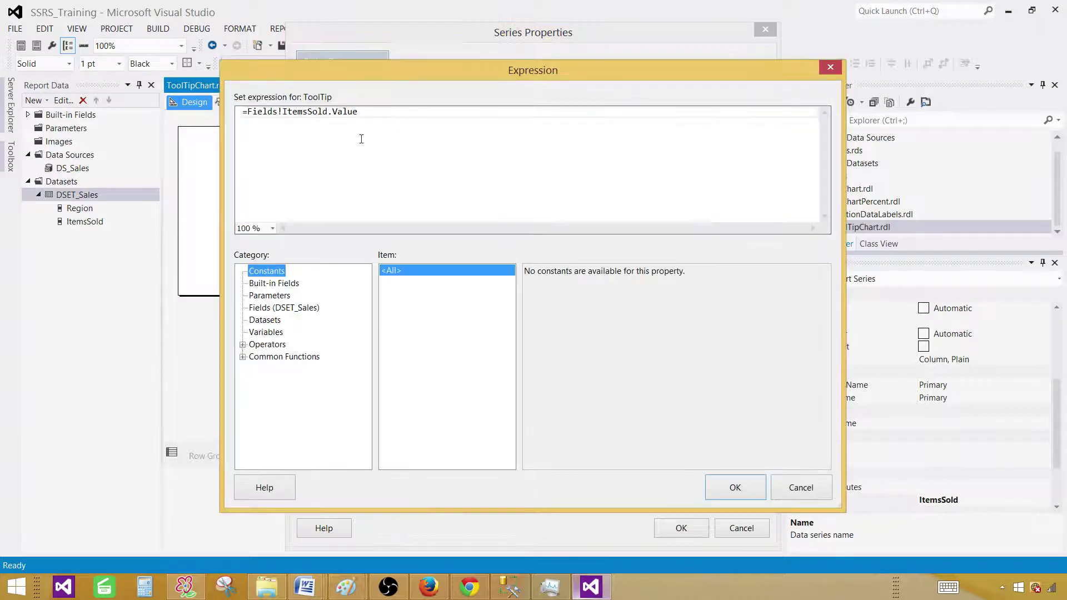
click(246, 112)
text(sum)
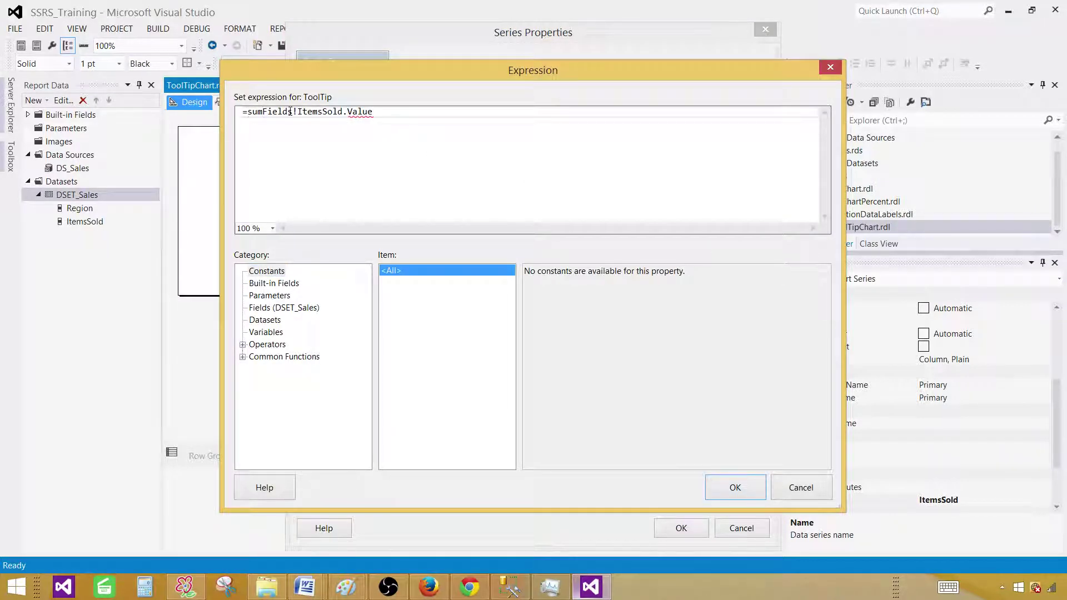
text(()
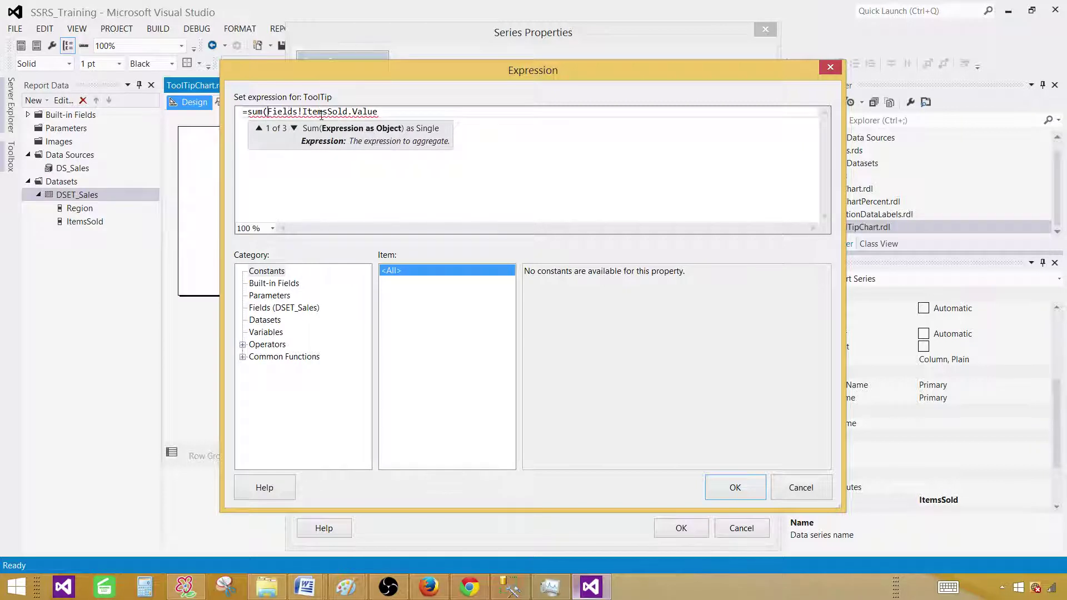
click(389, 114)
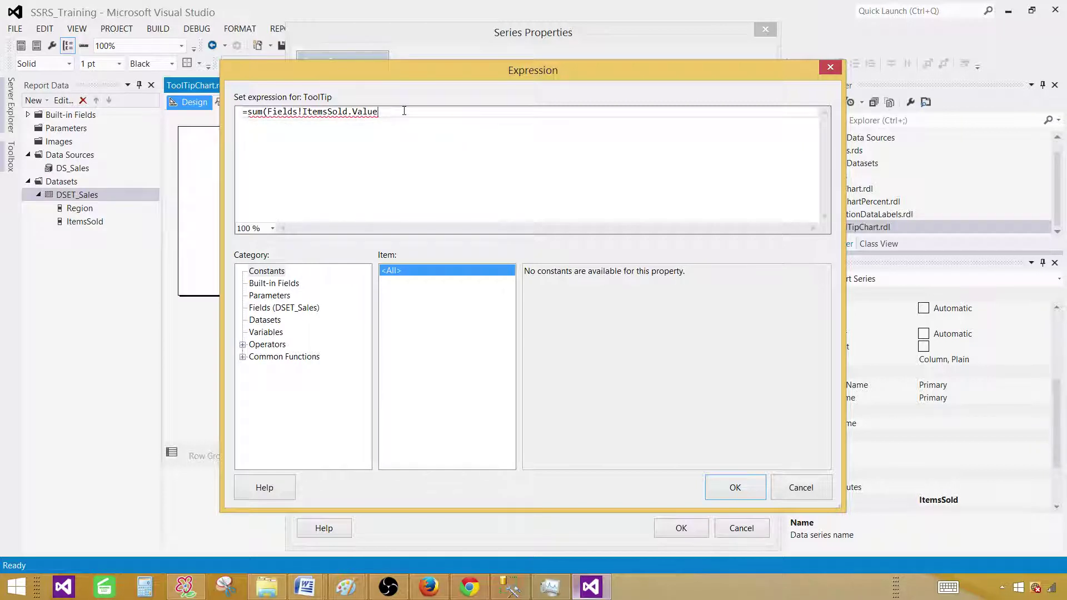
text())
click(730, 495)
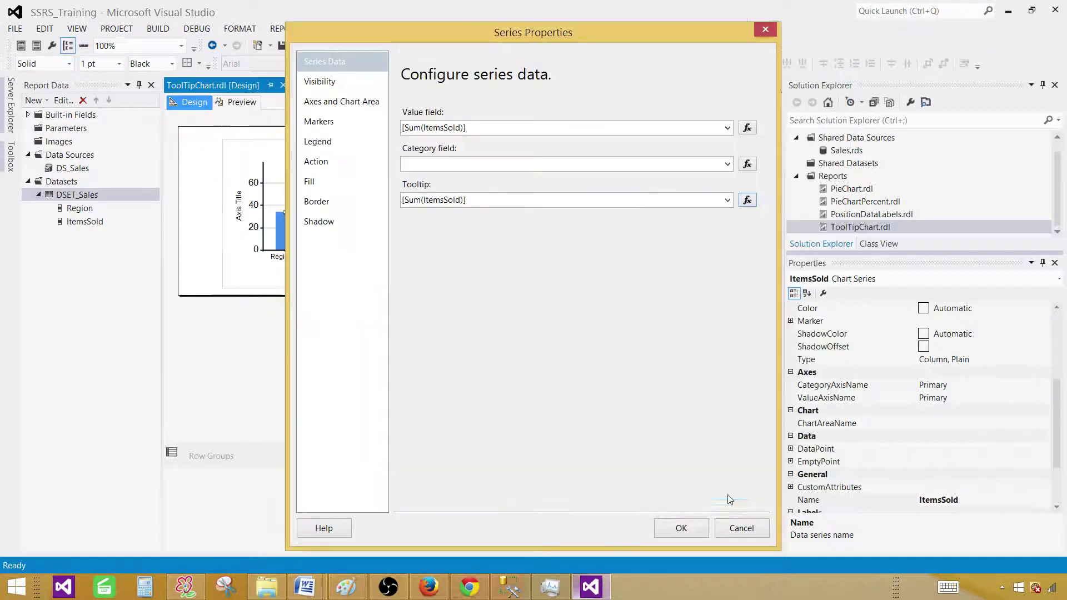
click(681, 528)
click(242, 103)
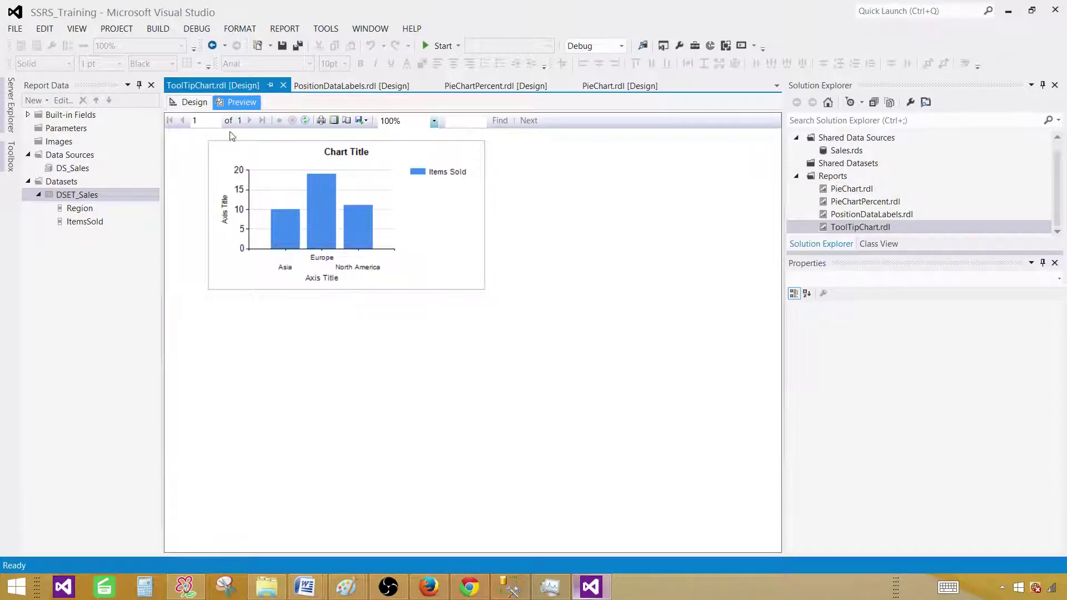
Return to the design layout and select the Region column chart's plotting area
click(192, 102)
click(321, 218)
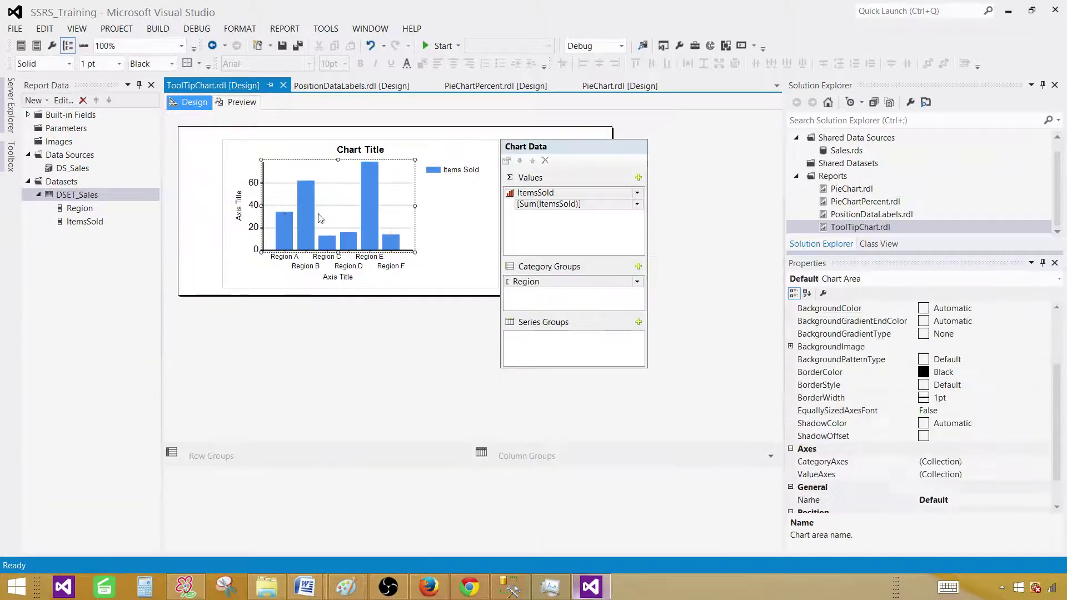
Change the chart to a pie chart and preview its Asia, Europe and North America slices
right_click(341, 214)
click(379, 246)
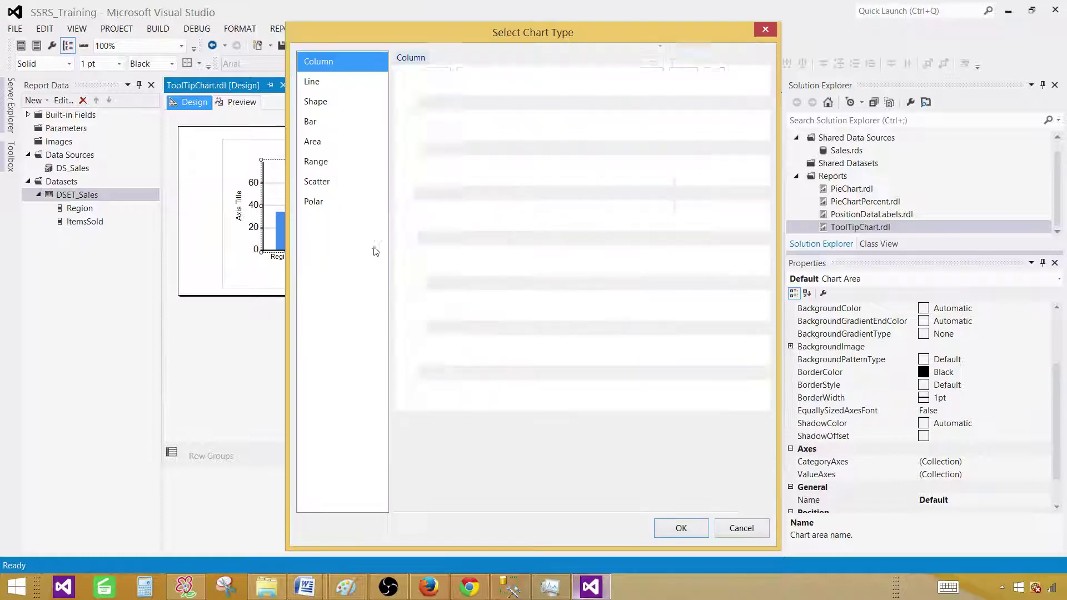
click(412, 171)
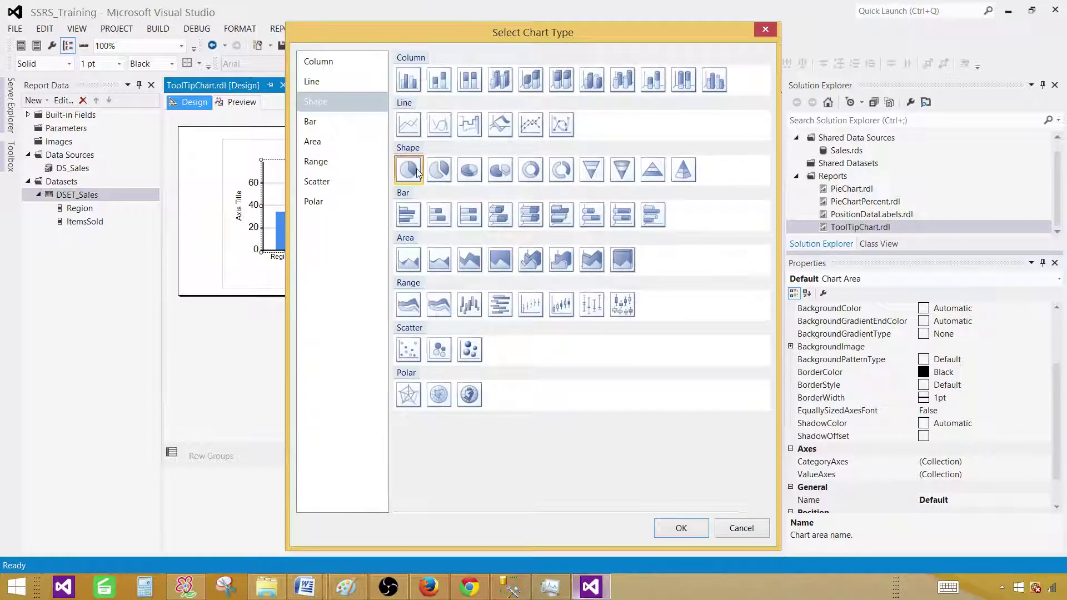
click(661, 528)
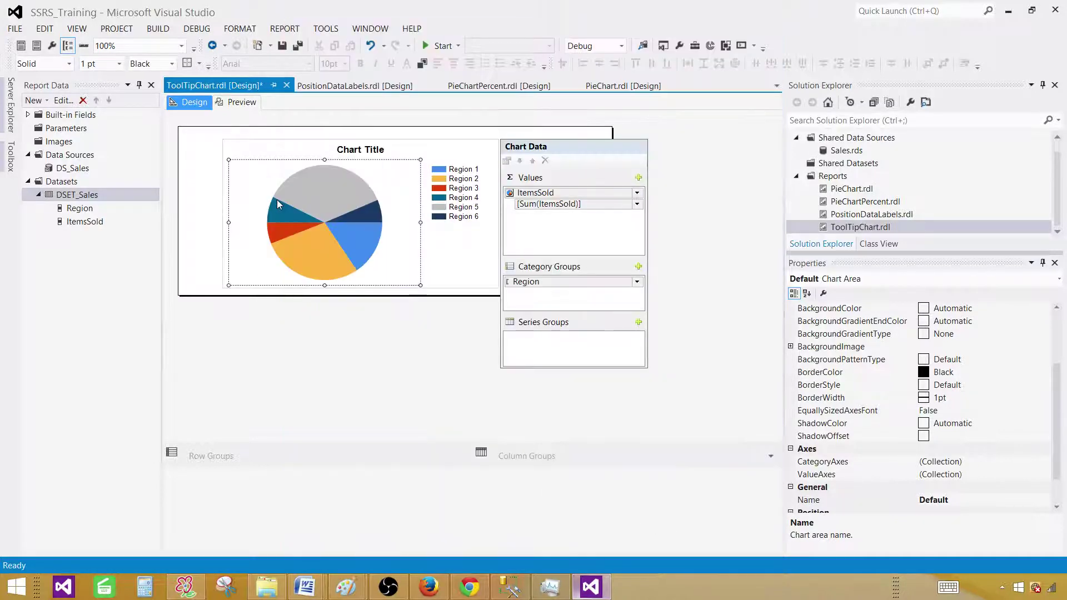
click(245, 102)
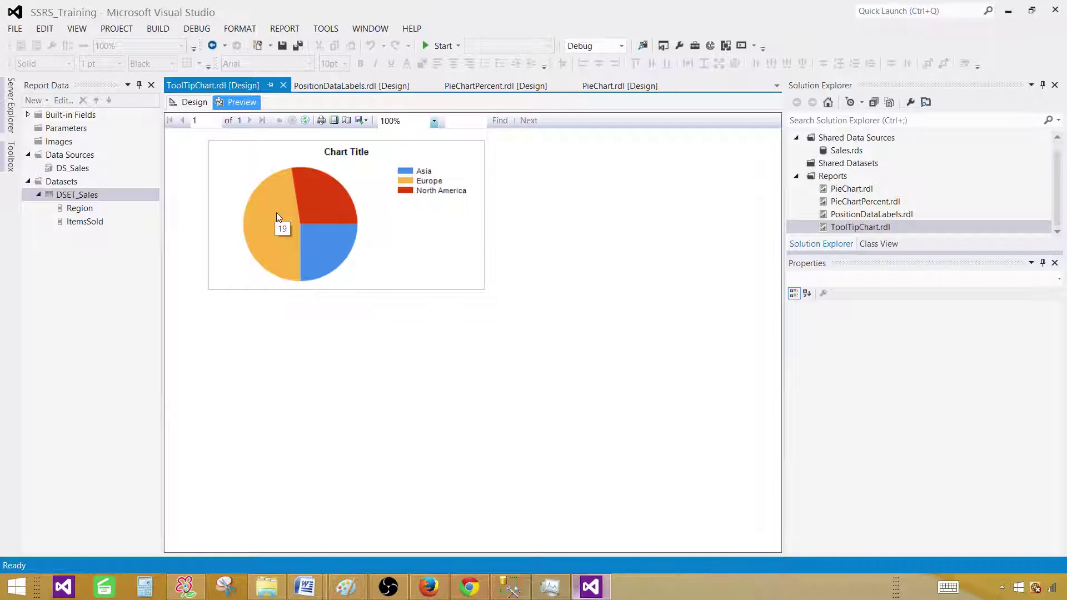
Switch the pie to a plain bar chart, preview its tooltips, and return to design
click(195, 103)
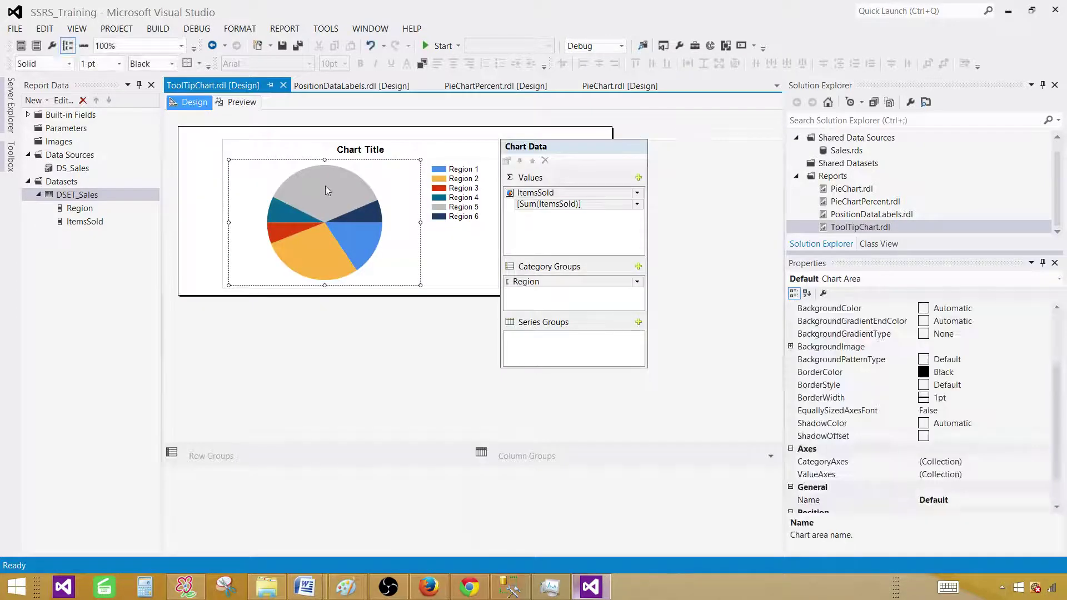
right_click(325, 186)
click(372, 223)
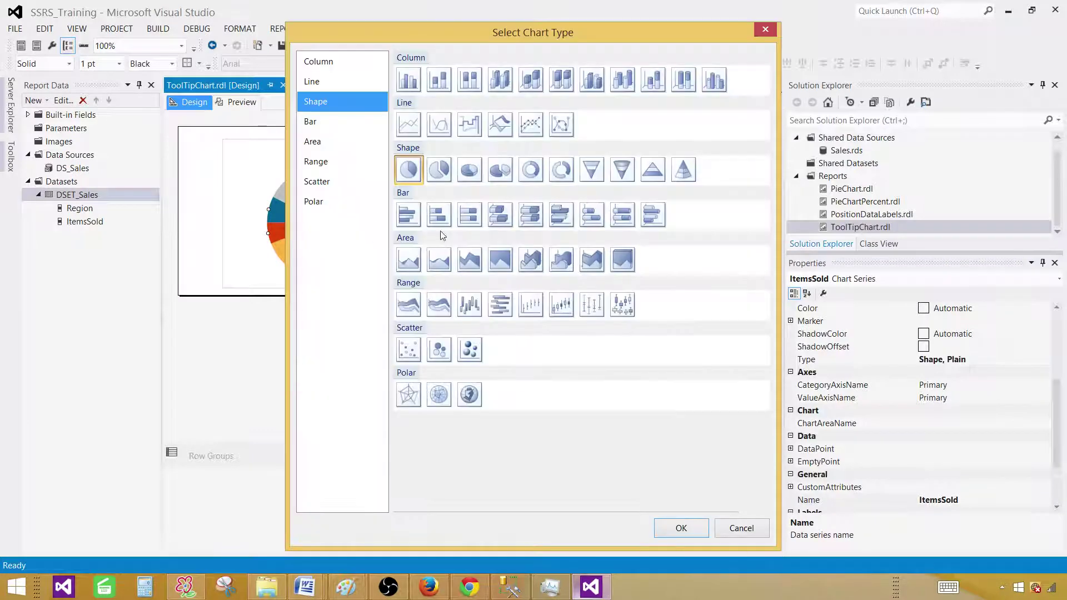
click(407, 216)
click(669, 530)
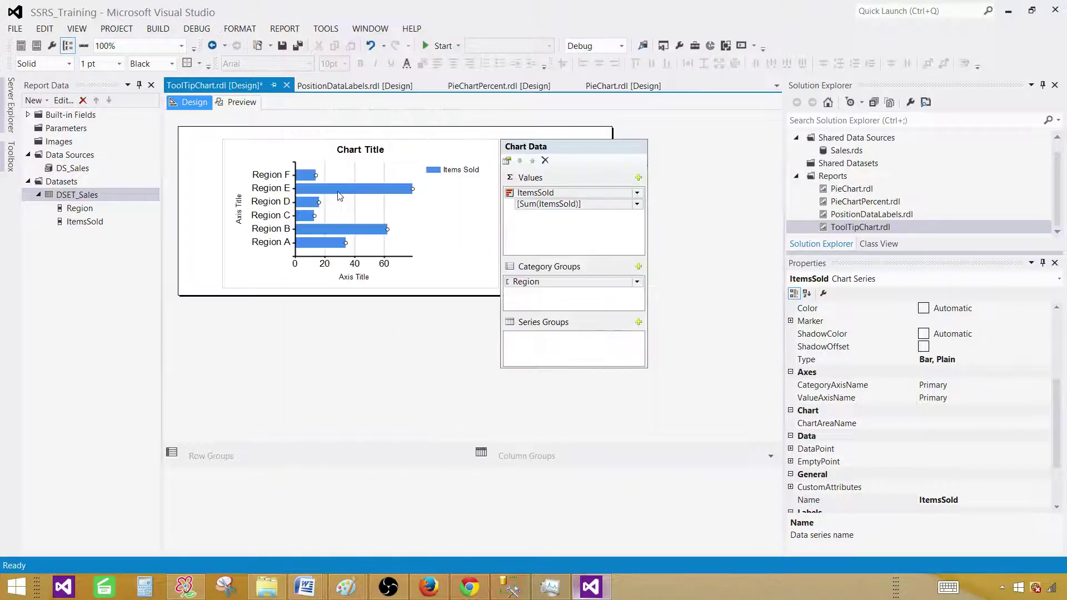
click(237, 103)
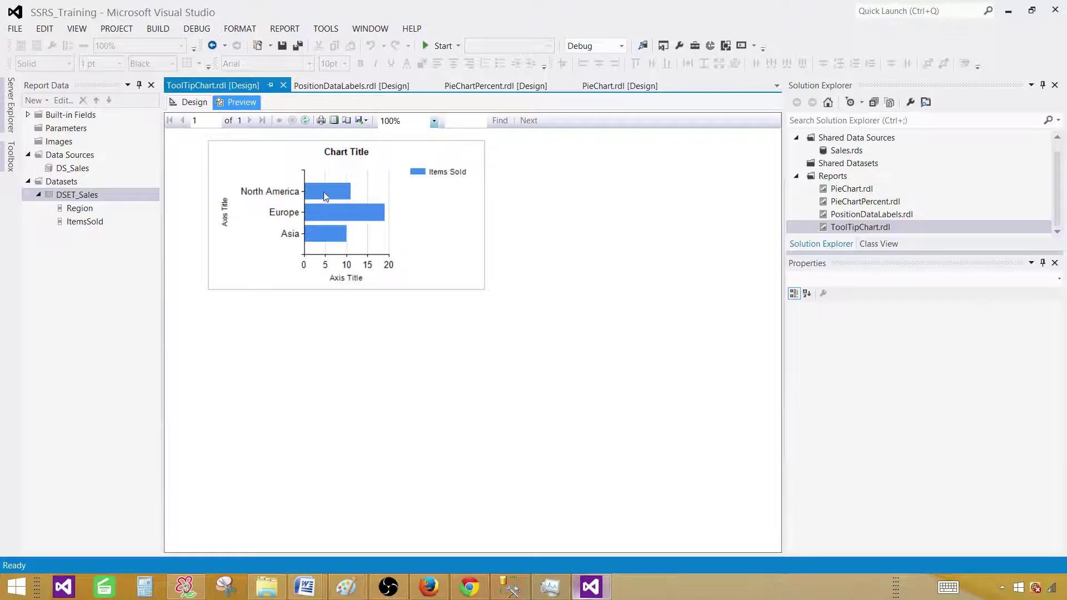
mouse_move(326, 193)
click(191, 102)
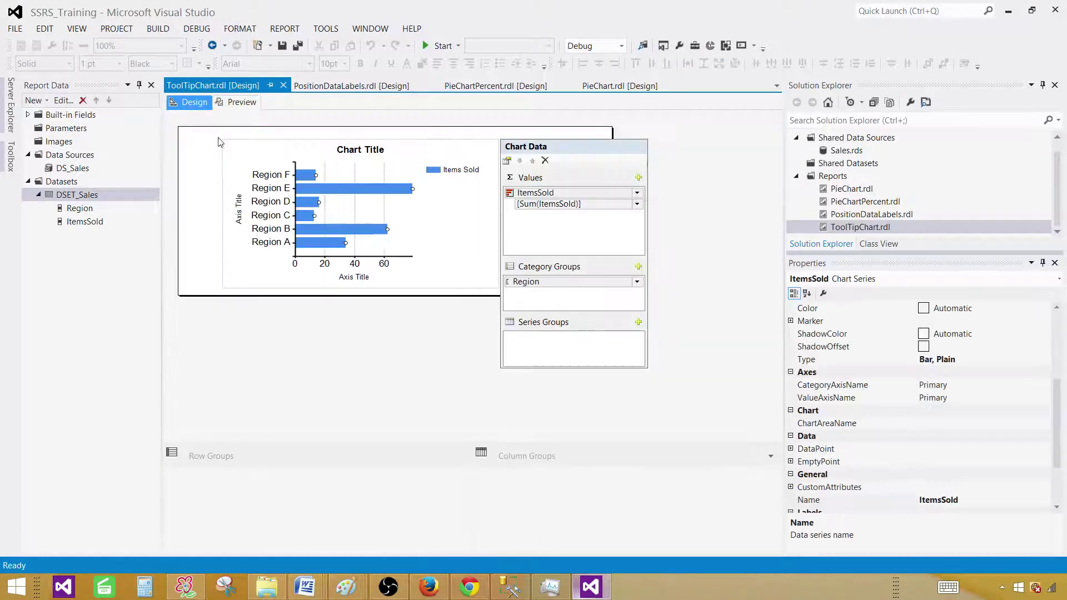
Change the chart to a plain line chart, check its tooltips in preview, then select the series in design
right_click(334, 186)
click(389, 226)
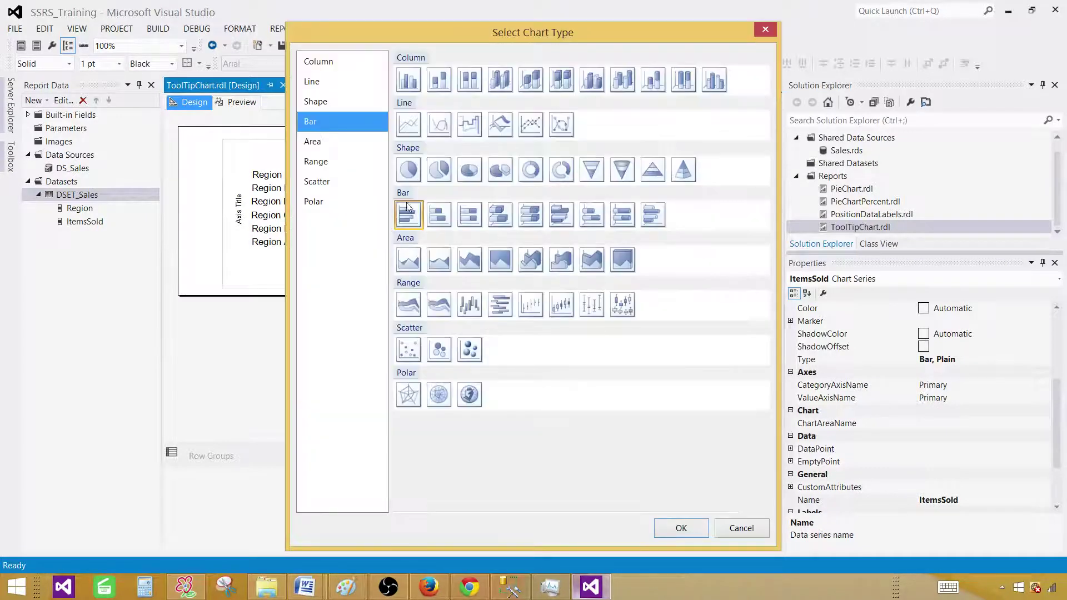
click(412, 127)
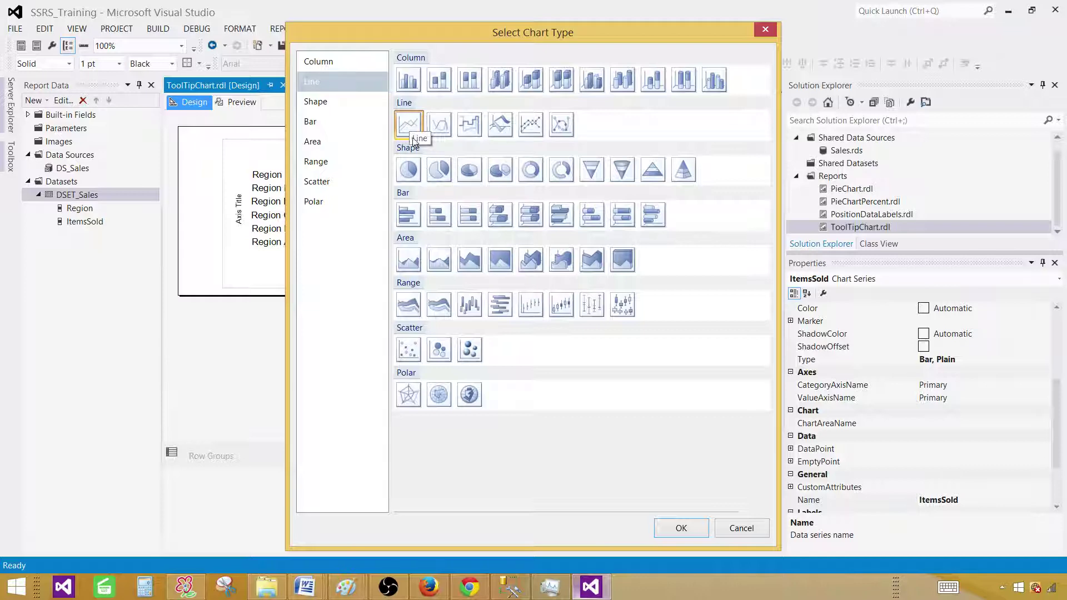
click(681, 528)
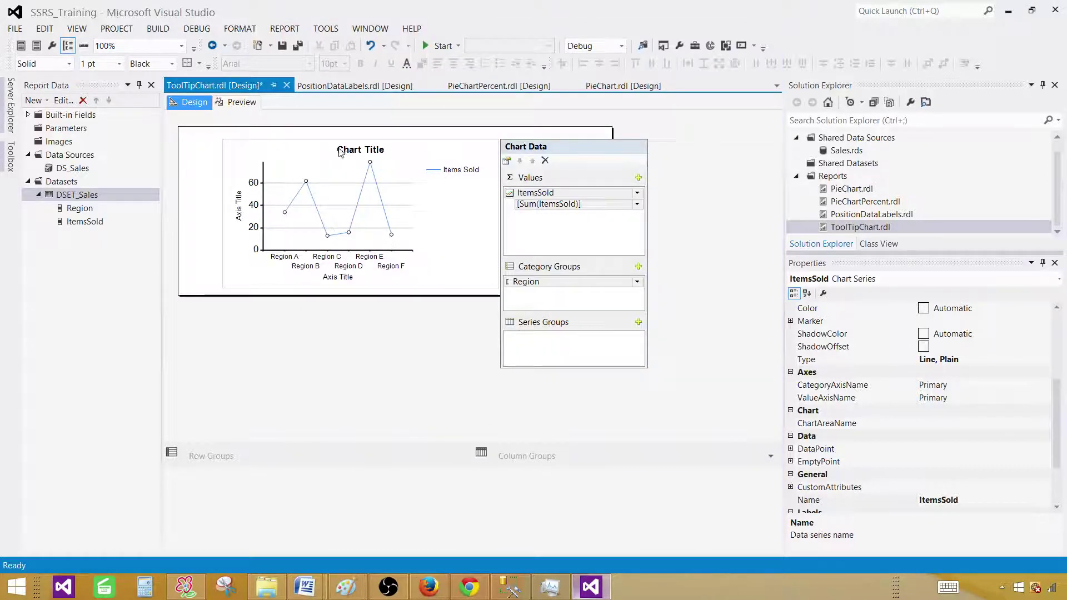
click(245, 102)
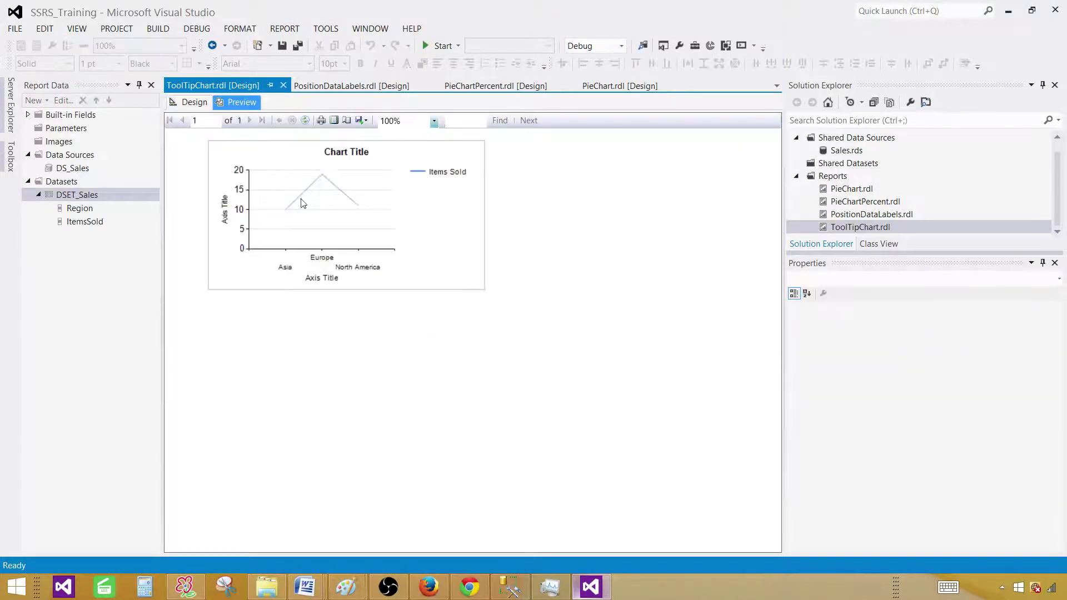
mouse_move(287, 213)
mouse_move(325, 177)
mouse_move(359, 210)
mouse_move(342, 195)
click(194, 103)
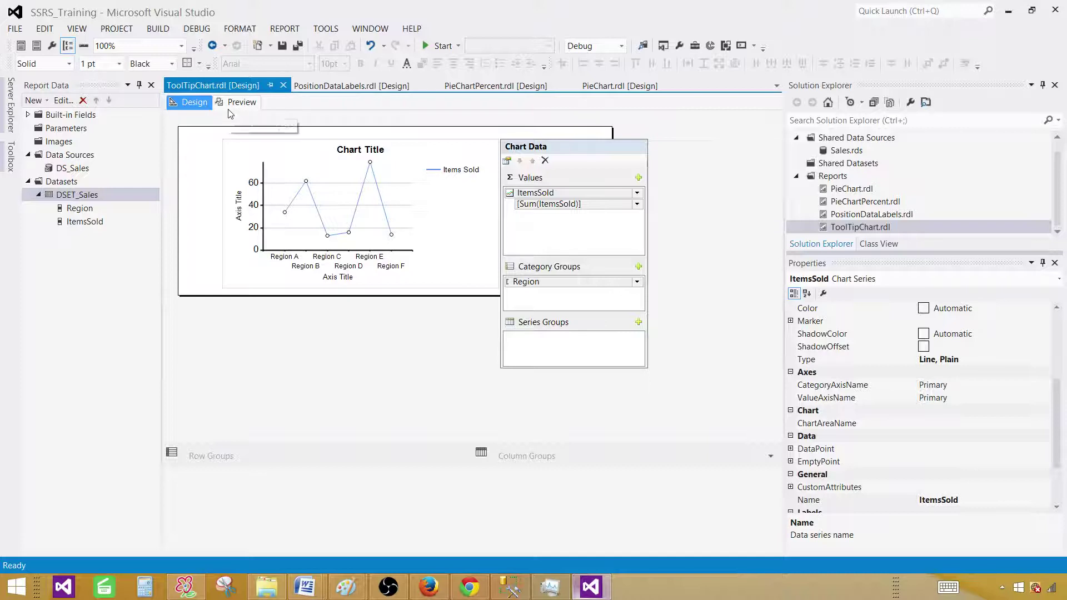
click(377, 186)
Convert the chart to a 3-D bubble chart, preview its tooltips 10 and 19, and return to design
right_click(378, 186)
click(434, 220)
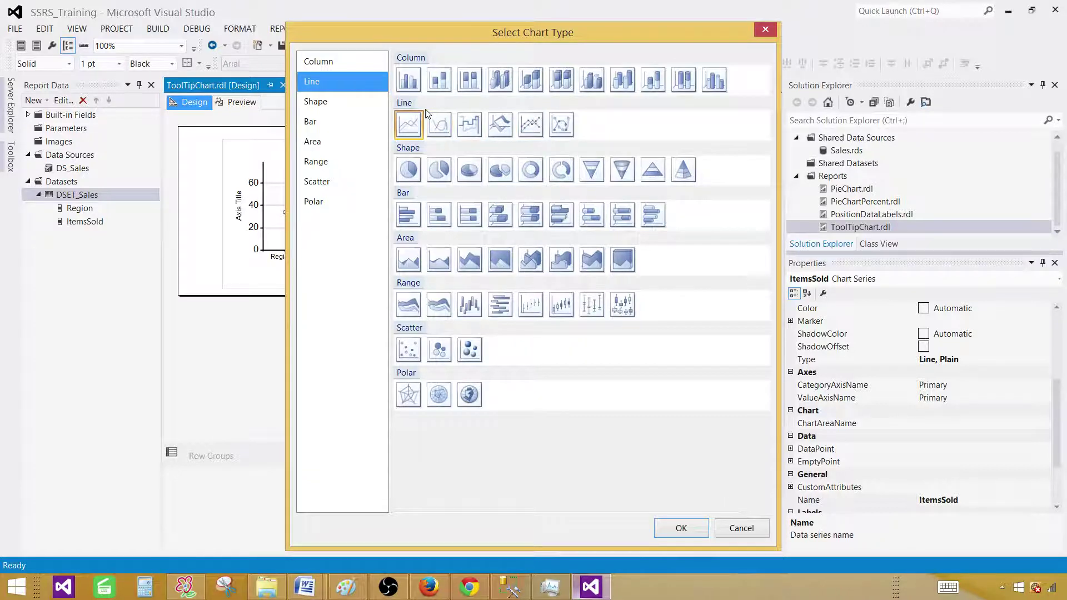
click(470, 350)
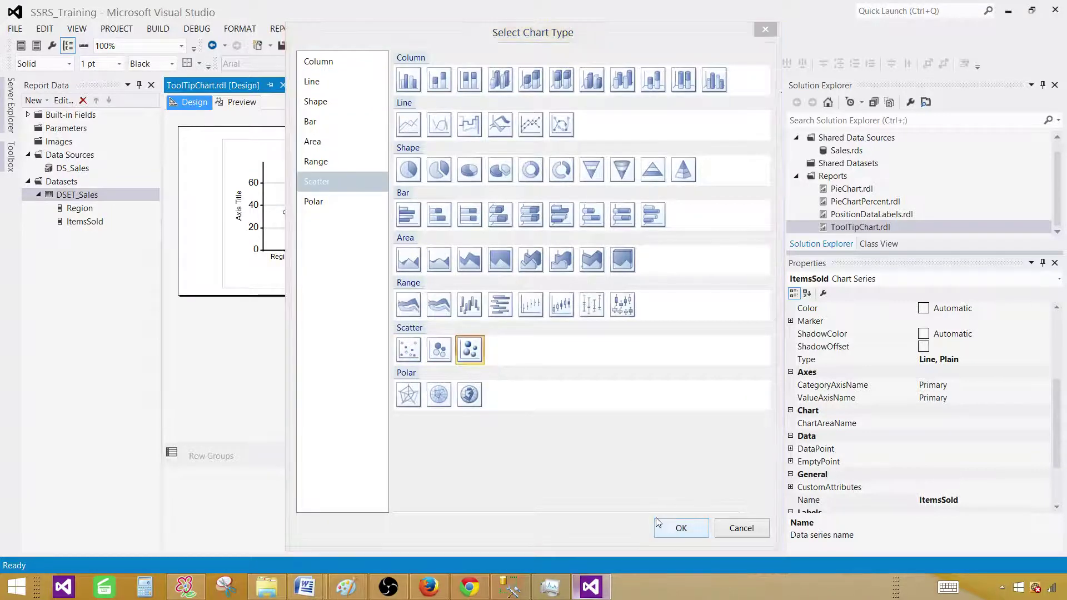
click(678, 526)
click(239, 102)
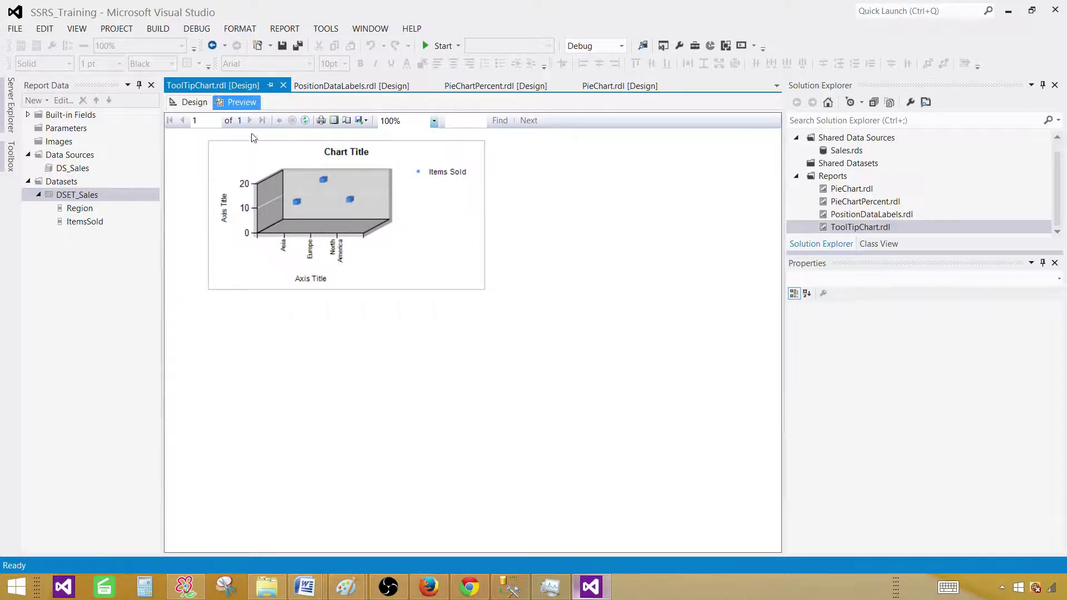
click(200, 105)
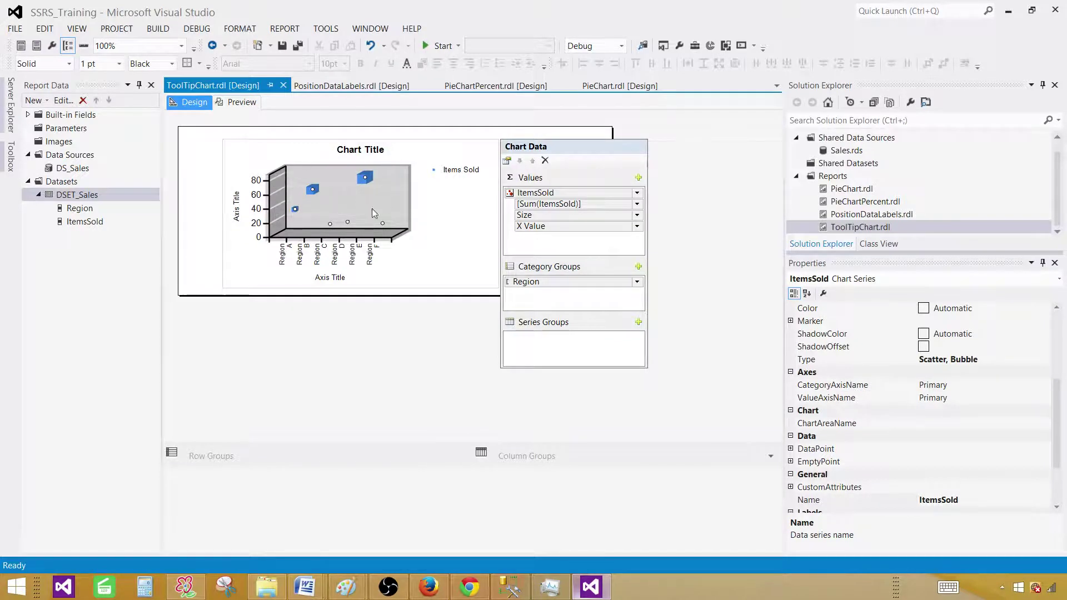
Change the bubble chart back to a plain column chart
click(181, 170)
click(182, 169)
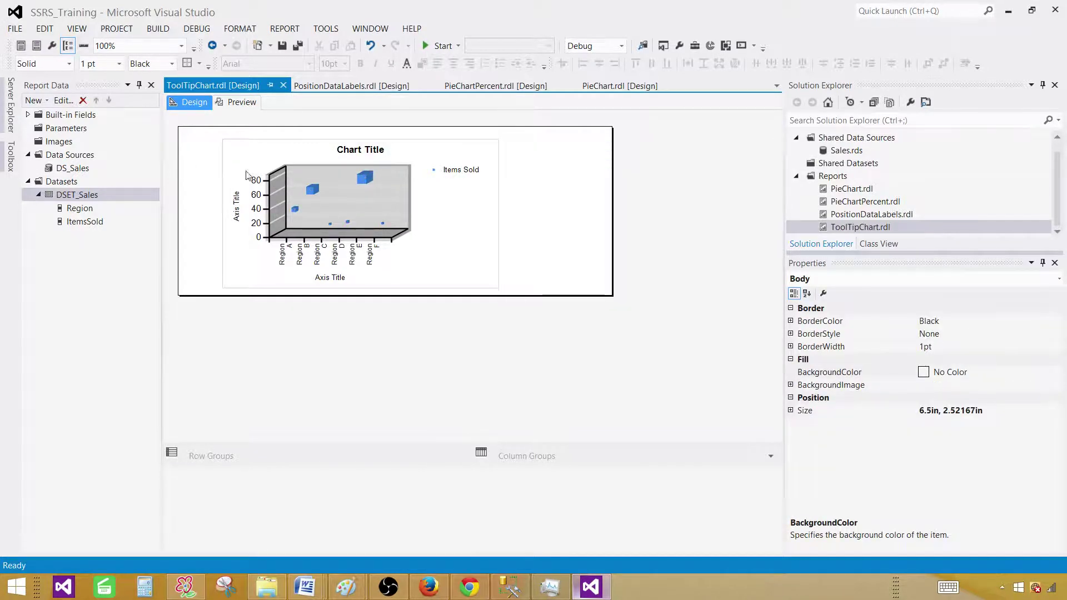
click(366, 179)
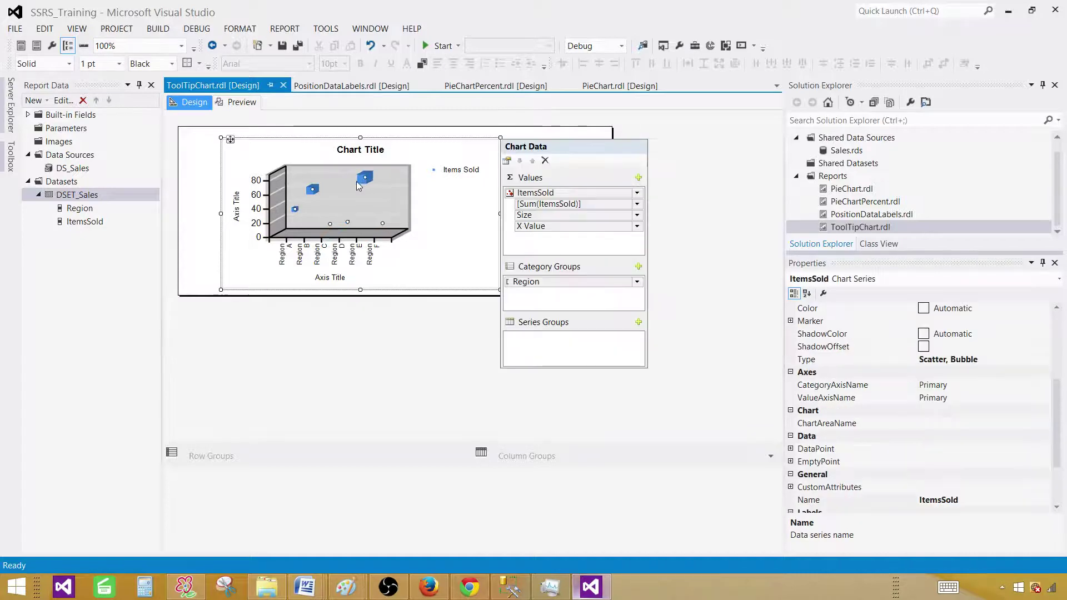
right_click(332, 175)
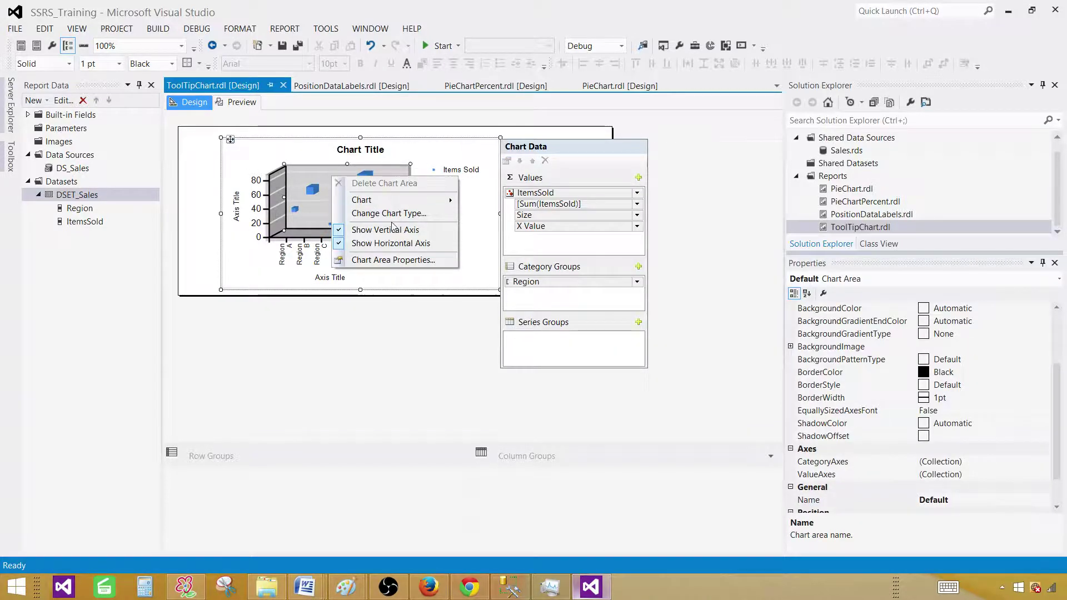
click(368, 212)
click(408, 80)
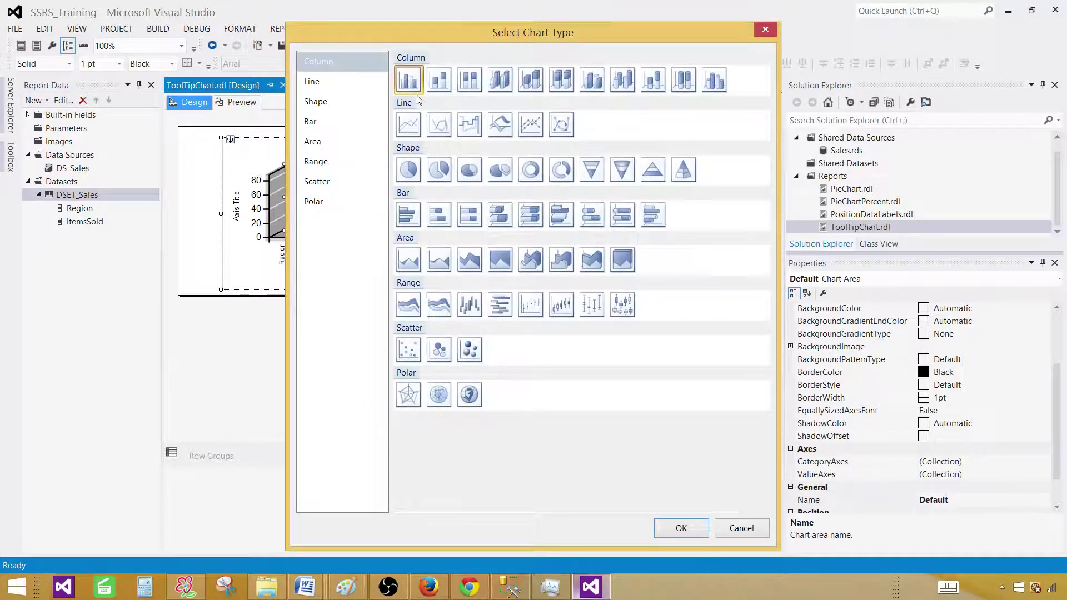
click(680, 528)
Select the ItemsSold column series and bring up its shortcut options
right_click(386, 191)
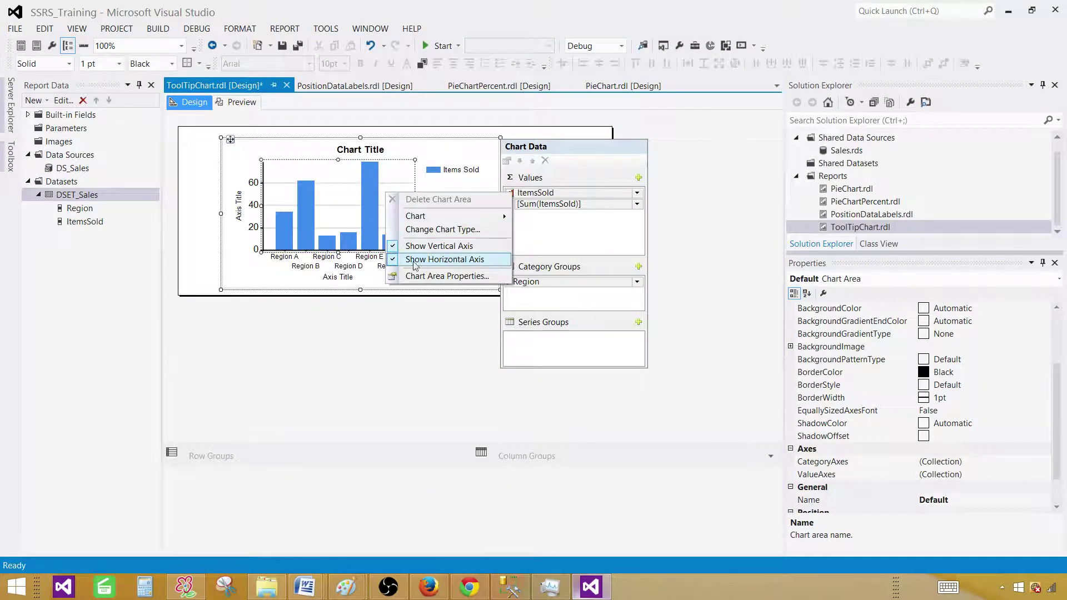
click(360, 150)
click(401, 183)
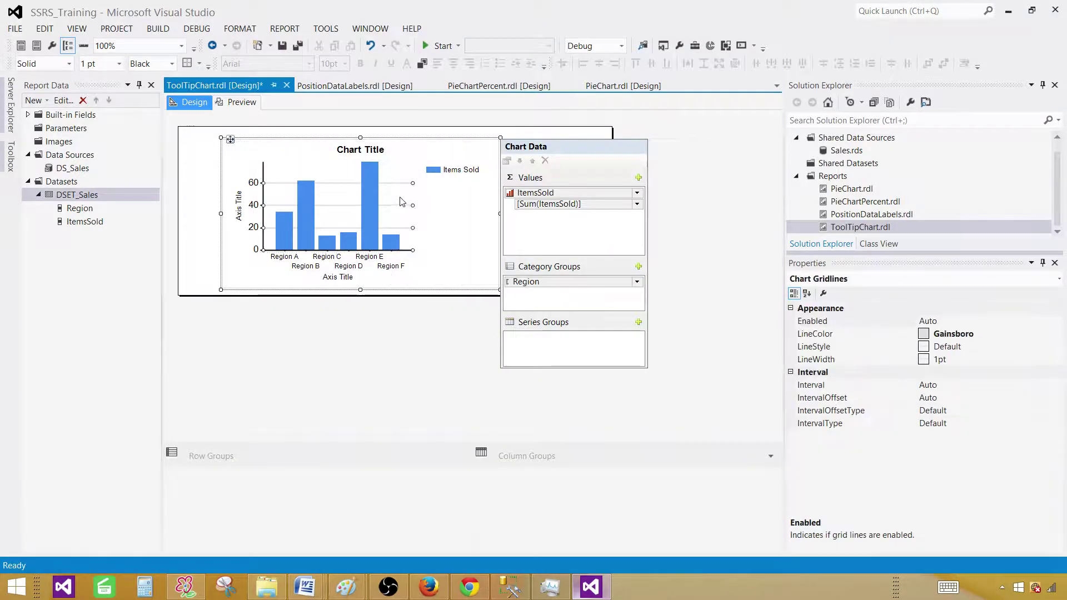
right_click(401, 199)
click(286, 259)
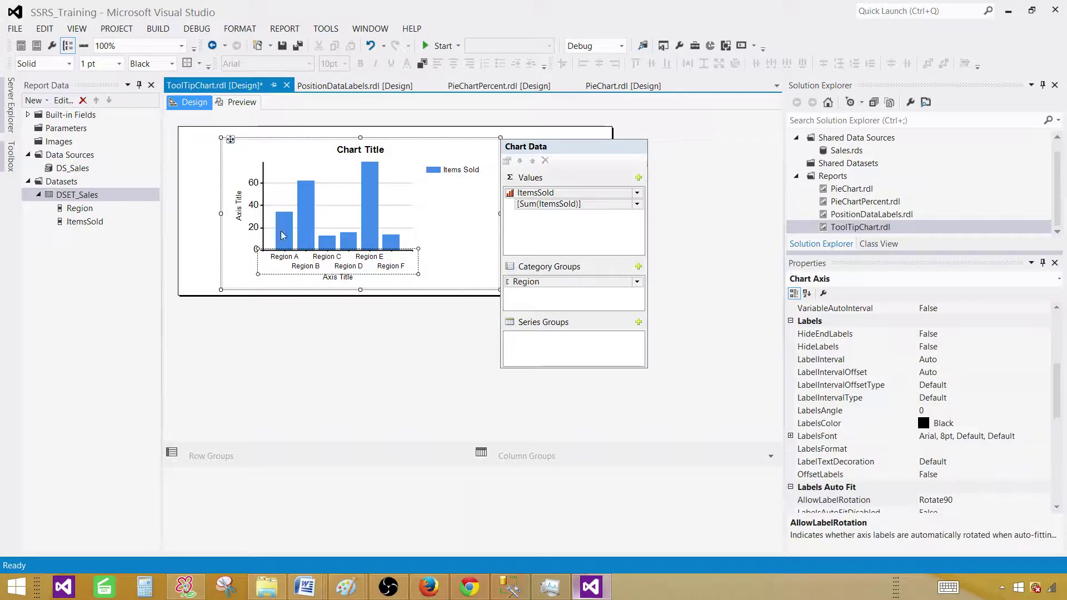
click(284, 216)
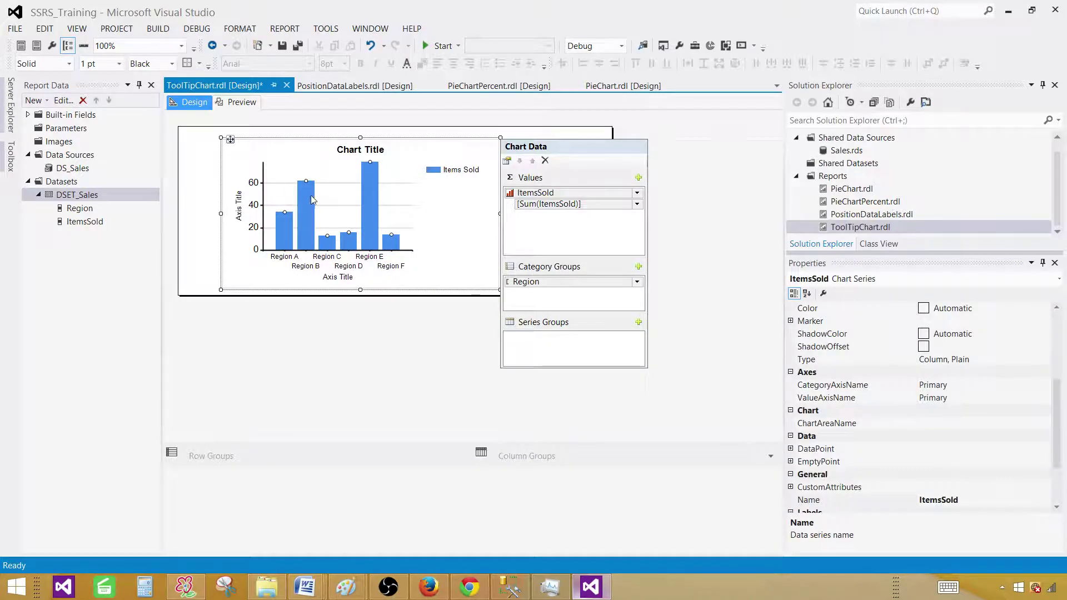
right_click(308, 196)
click(356, 295)
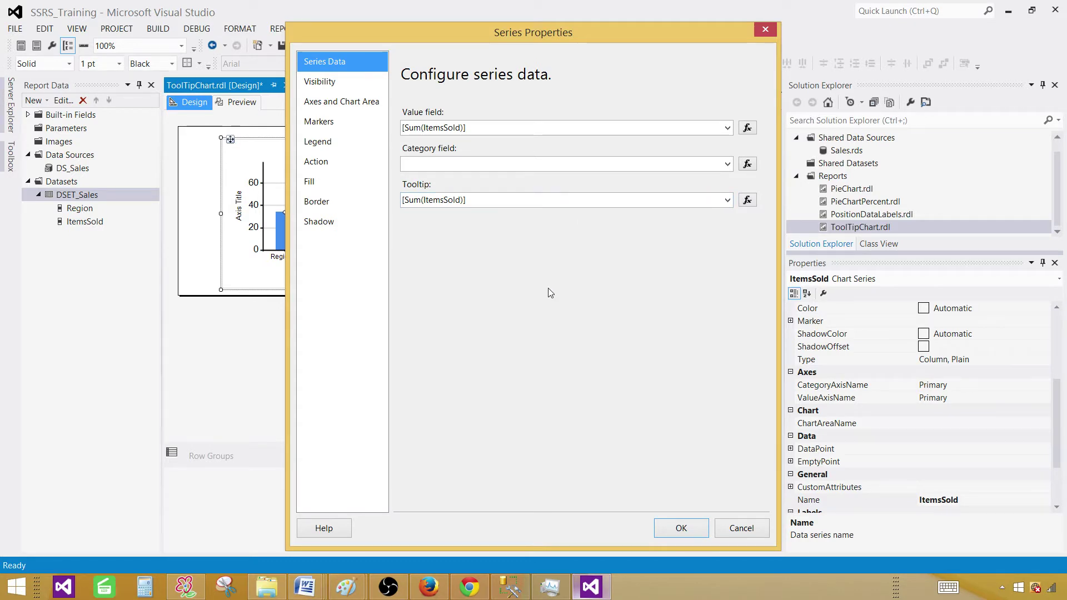
click(680, 528)
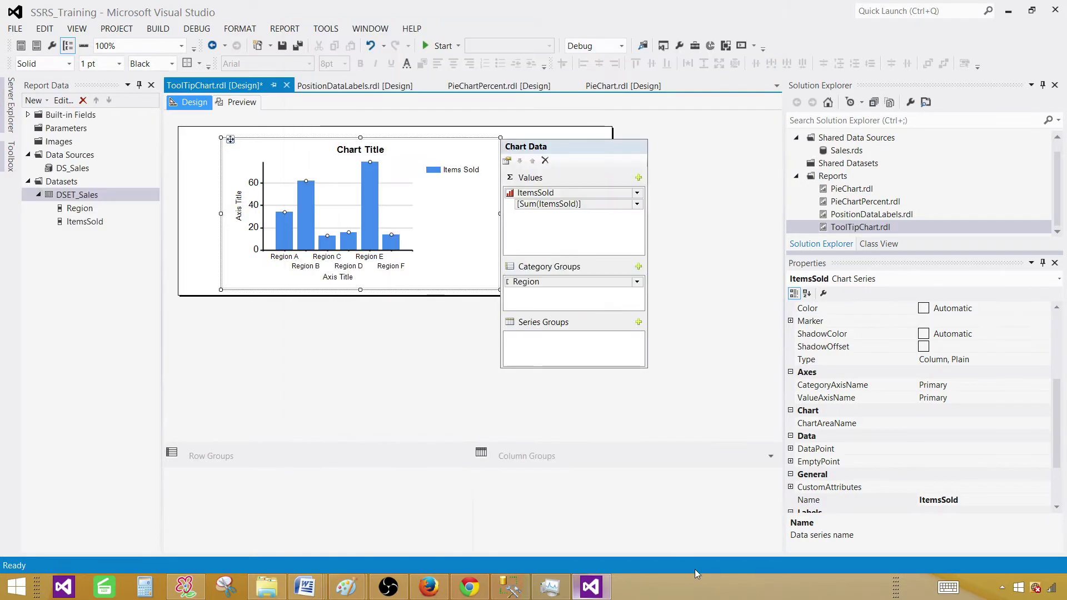